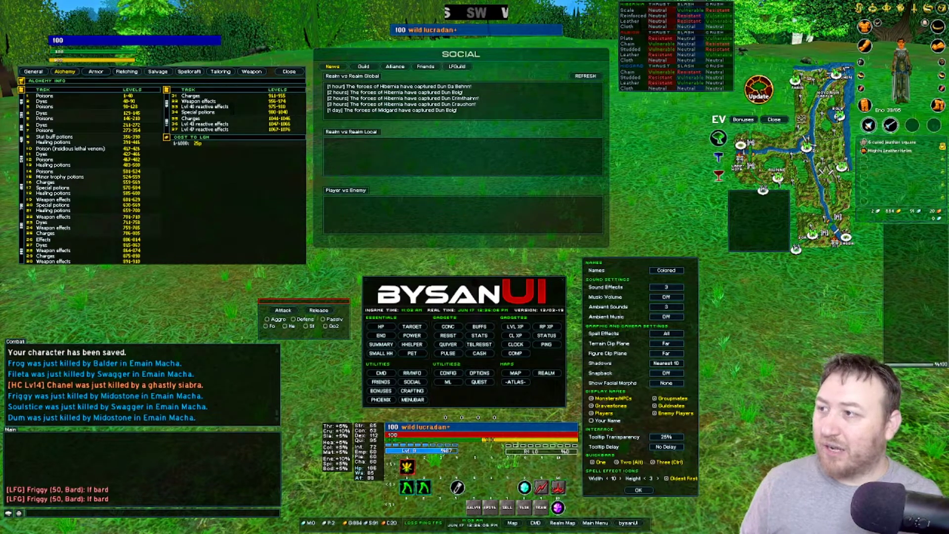
# Switch to Chrome, search Google for "BysanUI download" and open the PostCount.Net bysanUI thread
pyautogui.hotkey('alt', 'Tab')
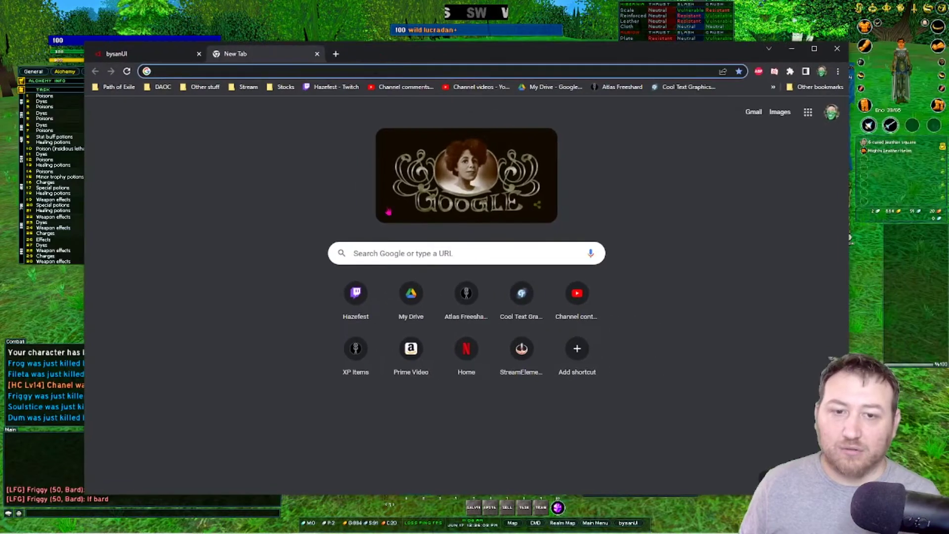
pyautogui.click(390, 256)
pyautogui.write('Bysan')
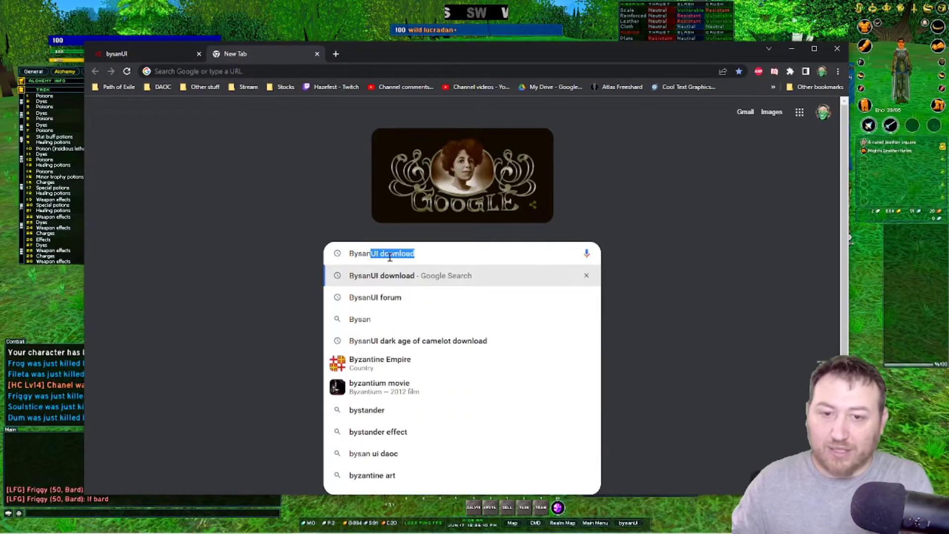
pyautogui.write('UI Do')
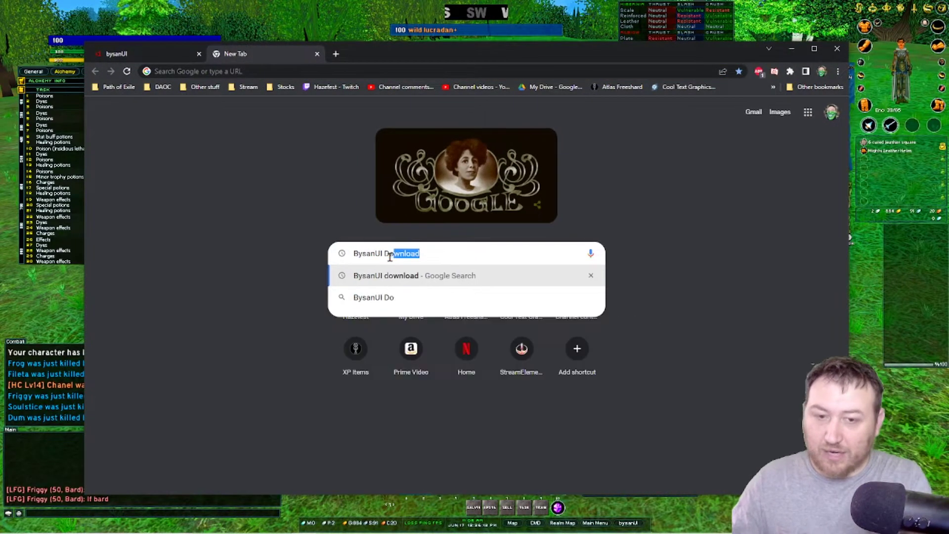
pyautogui.write('wnload')
pyautogui.press('Return')
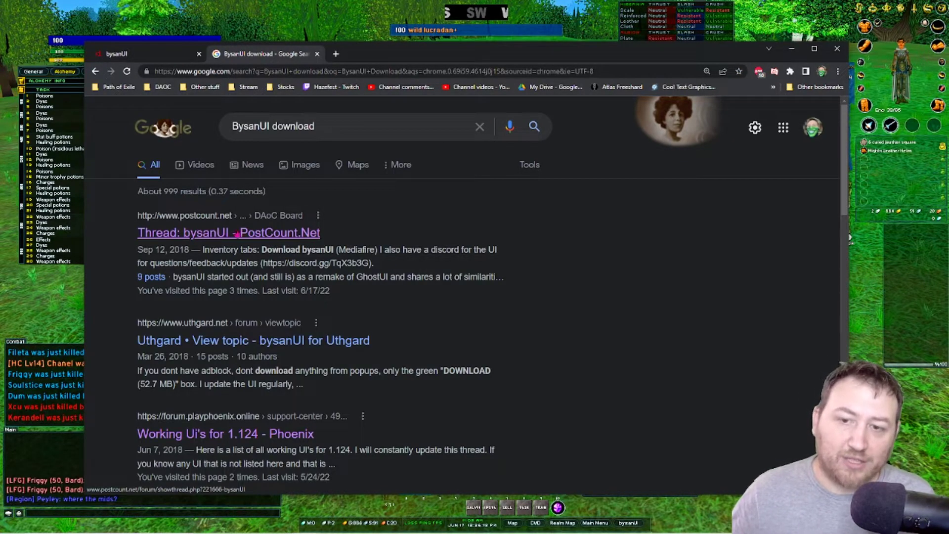
pyautogui.click(215, 232)
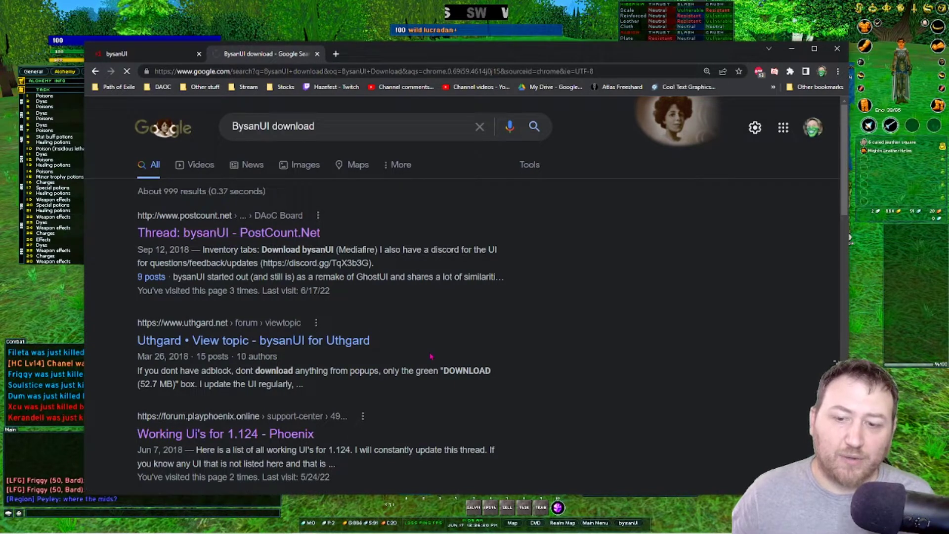
# Look through the thread's screenshots of the UI, tabs, healer helpers and inventory tabs, down to the download section
pyautogui.scroll(-3, 419, 307)
pyautogui.scroll(-3, 419, 307)
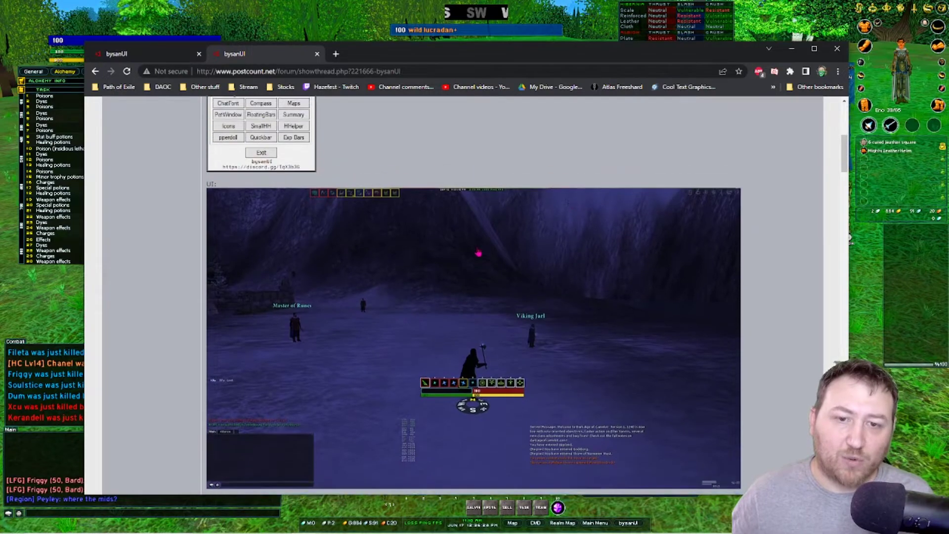
pyautogui.scroll(2, 479, 254)
pyautogui.scroll(-1, 396, 350)
pyautogui.scroll(-5, 517, 319)
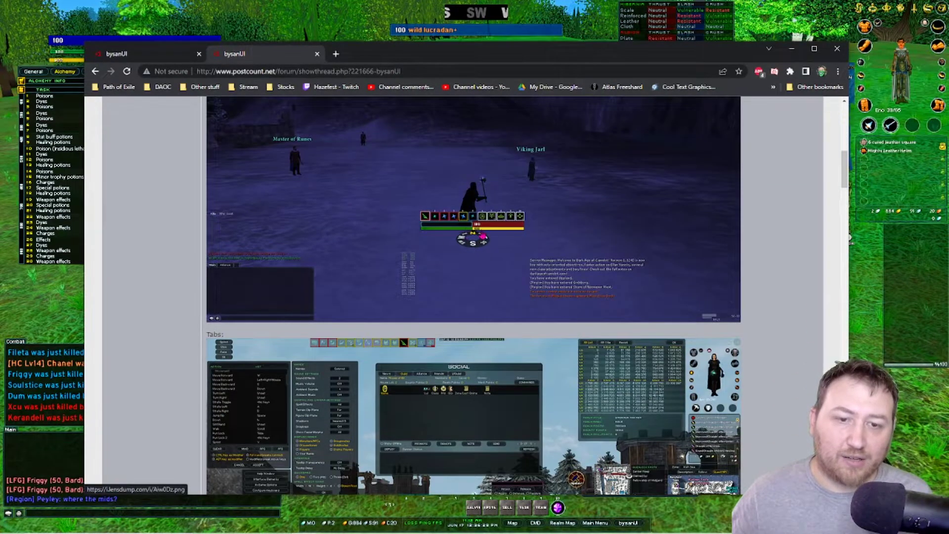
pyautogui.scroll(-1, 473, 297)
pyautogui.scroll(-4, 474, 297)
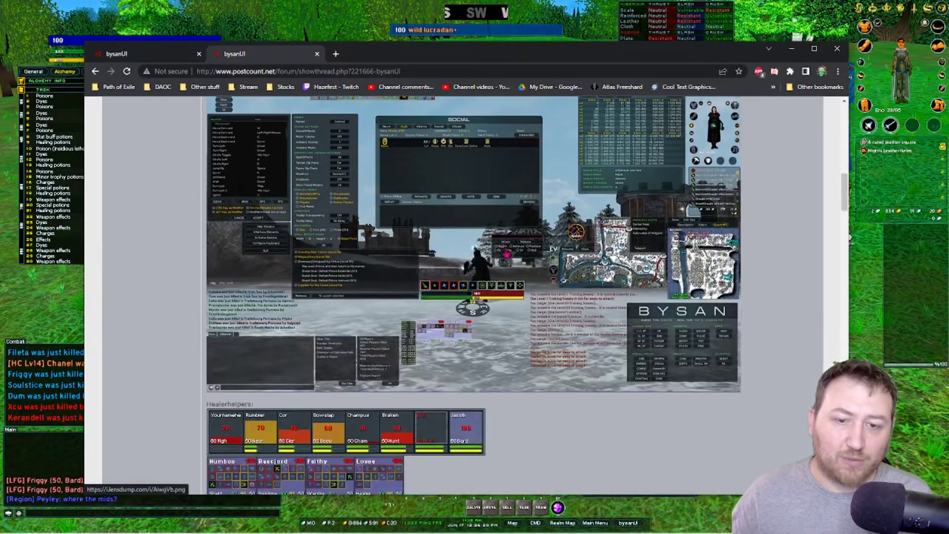
pyautogui.scroll(-1, 531, 275)
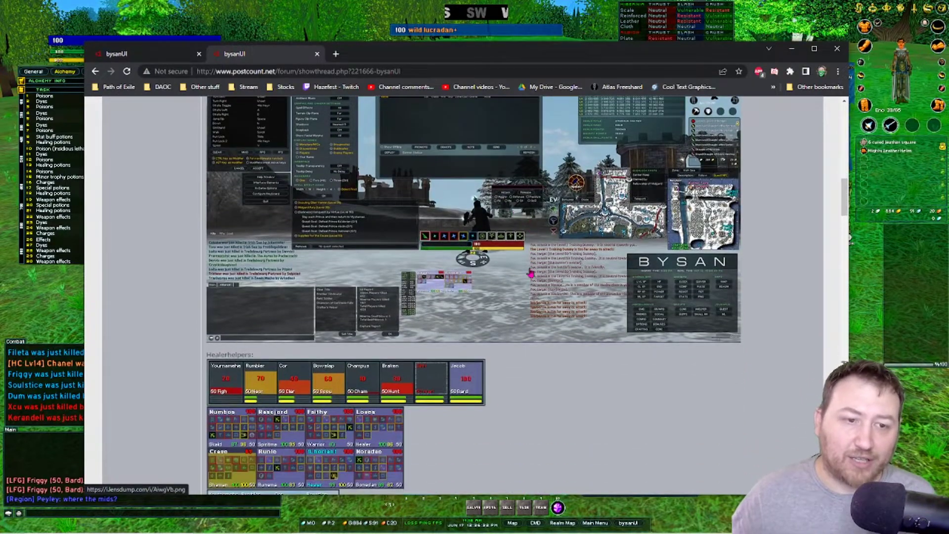
pyautogui.scroll(2, 531, 274)
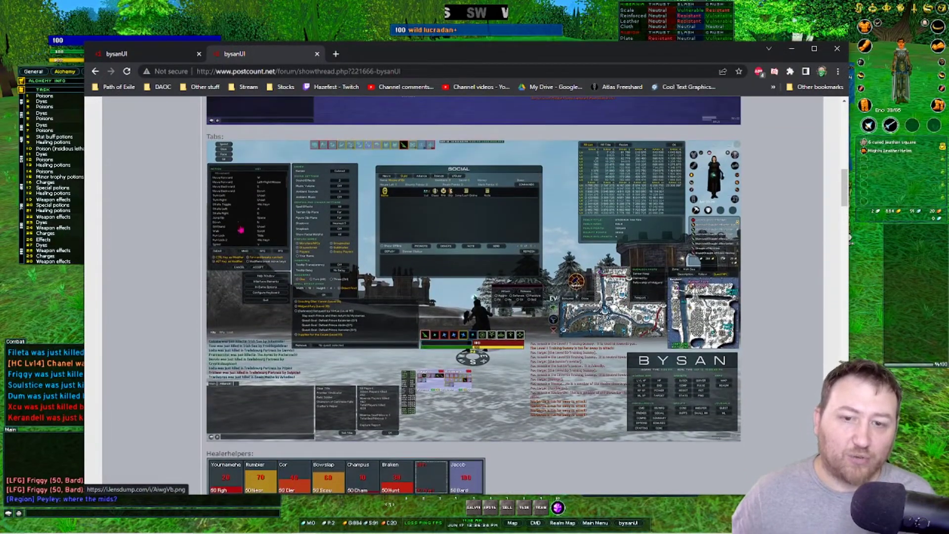
pyautogui.scroll(-6, 429, 311)
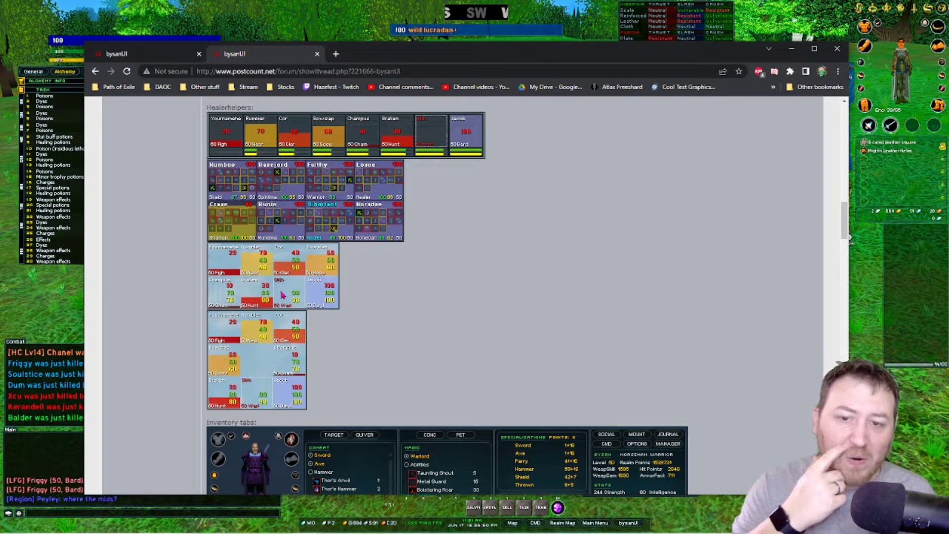
pyautogui.scroll(-3, 273, 191)
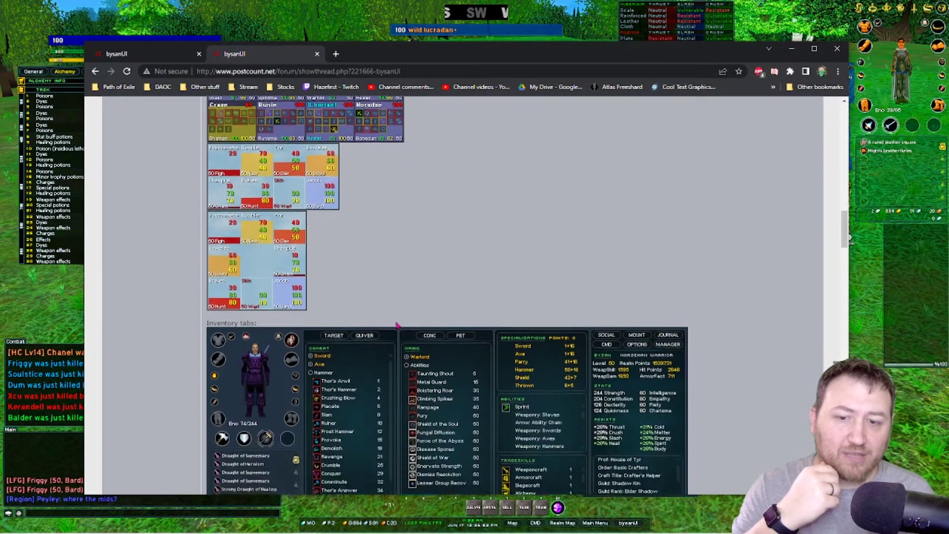
pyautogui.scroll(-1, 309, 264)
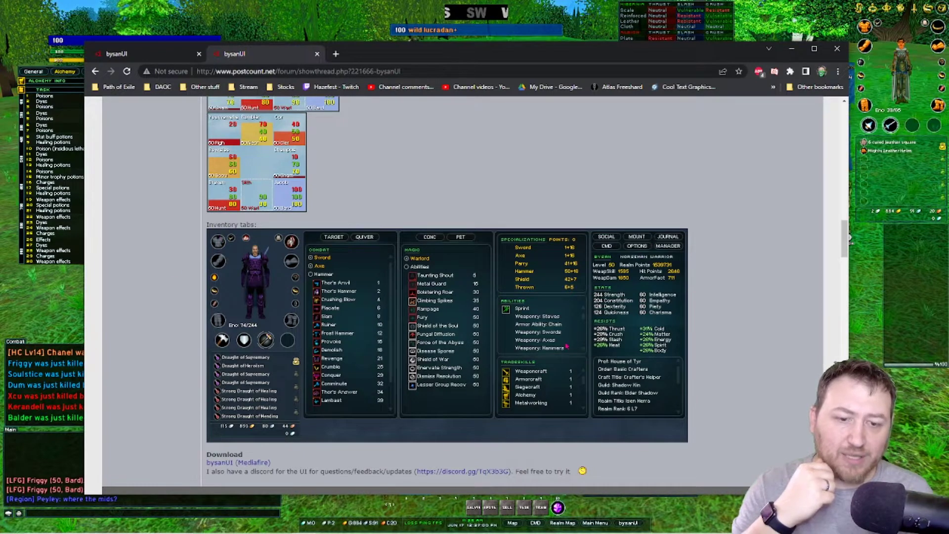
pyautogui.scroll(-4, 566, 346)
pyautogui.scroll(2, 354, 277)
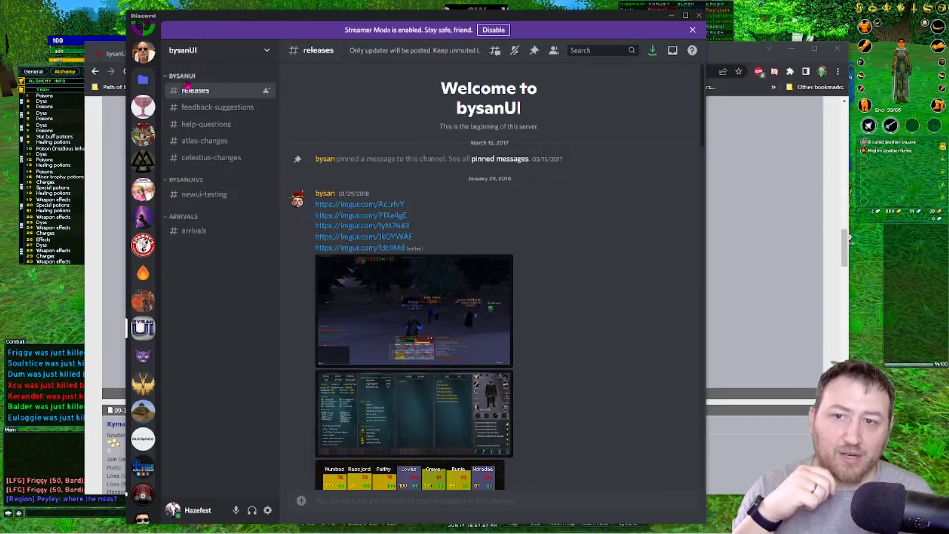
# In the bysanUI Discord's releases channel, find the pinned 12.03 update and download custom.zip through its MediaFire link
pyautogui.click(534, 54)
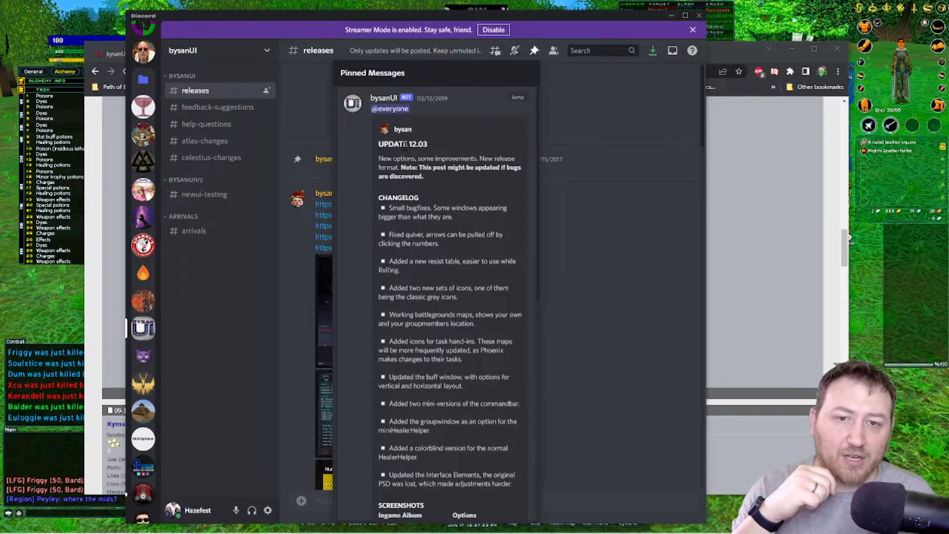
pyautogui.scroll(-5, 434, 150)
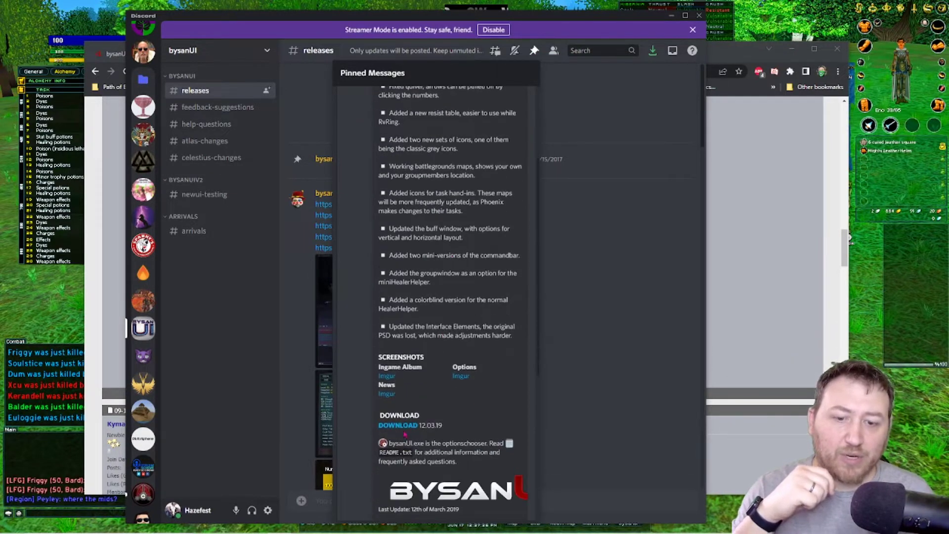
pyautogui.scroll(-2, 407, 399)
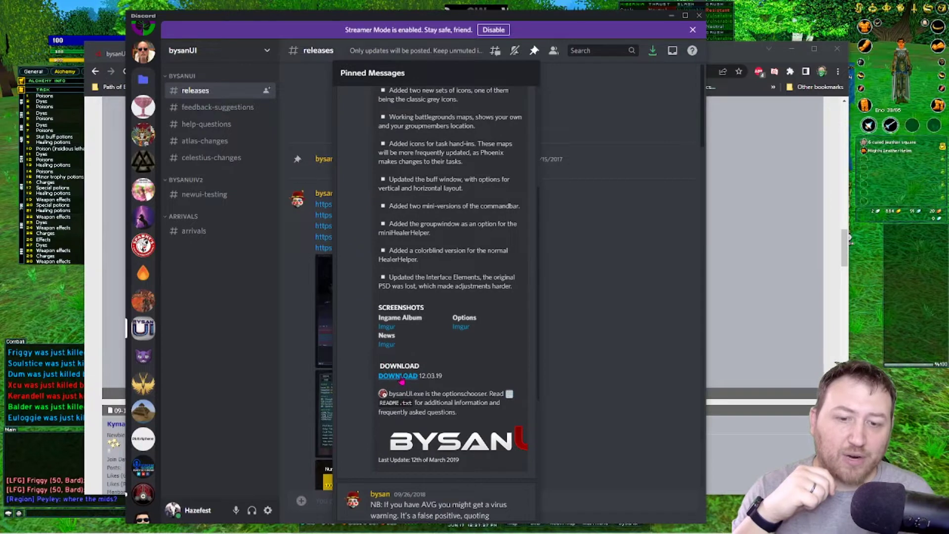
pyautogui.click(401, 378)
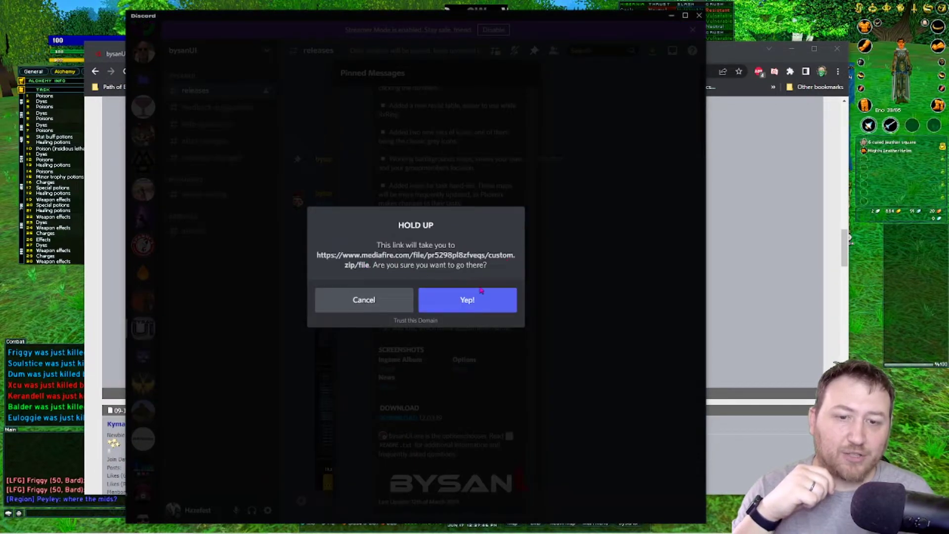
pyautogui.click(466, 306)
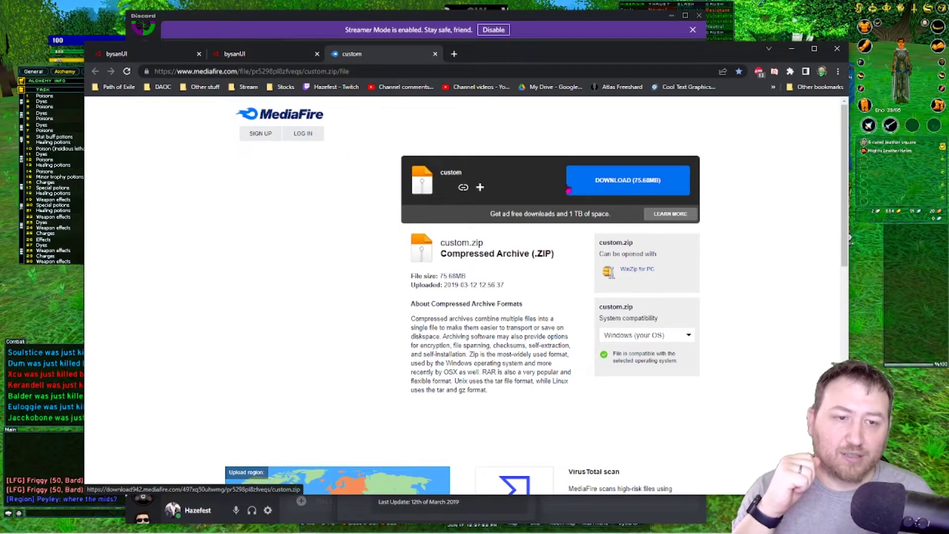
pyautogui.click(636, 191)
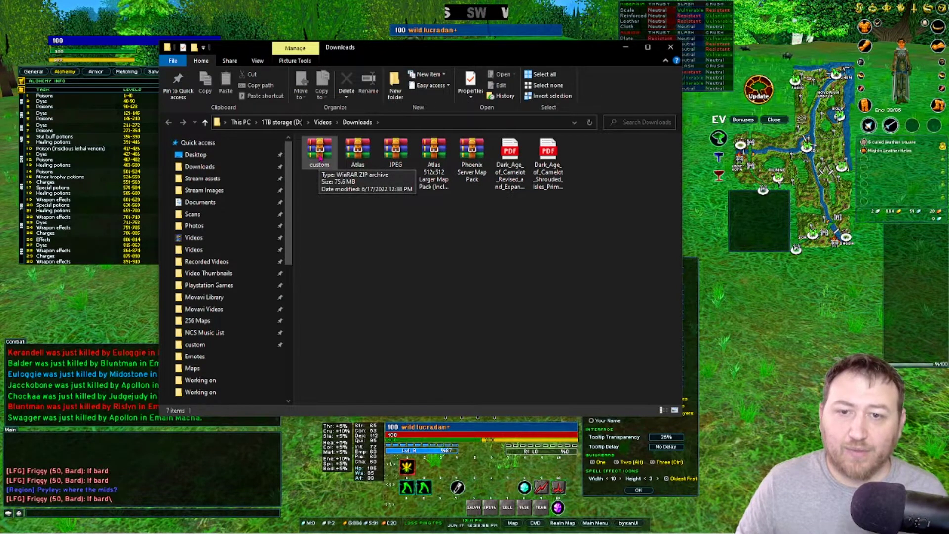
# Open the custom archive from the Downloads folder and browse the files inside its custom folder
pyautogui.doubleClick(319, 158)
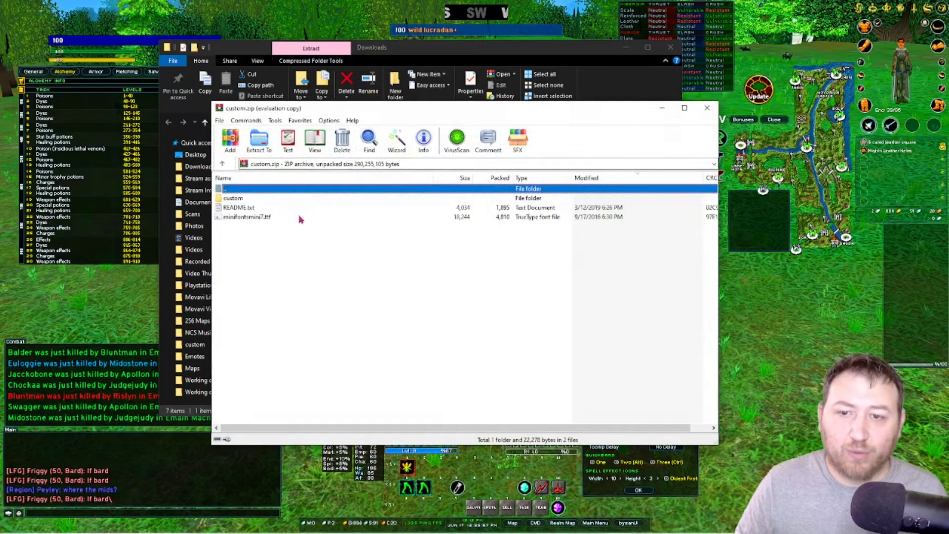
pyautogui.click(516, 284)
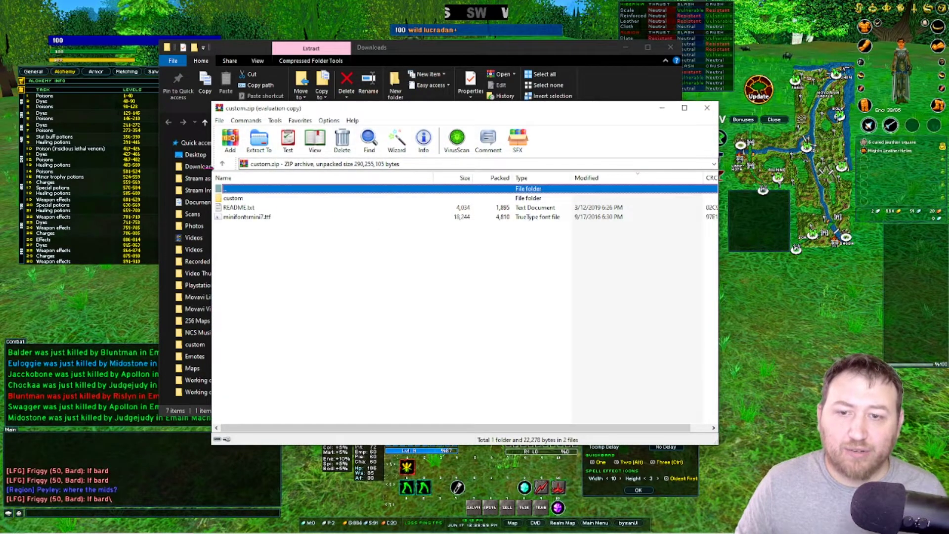
pyautogui.doubleClick(235, 198)
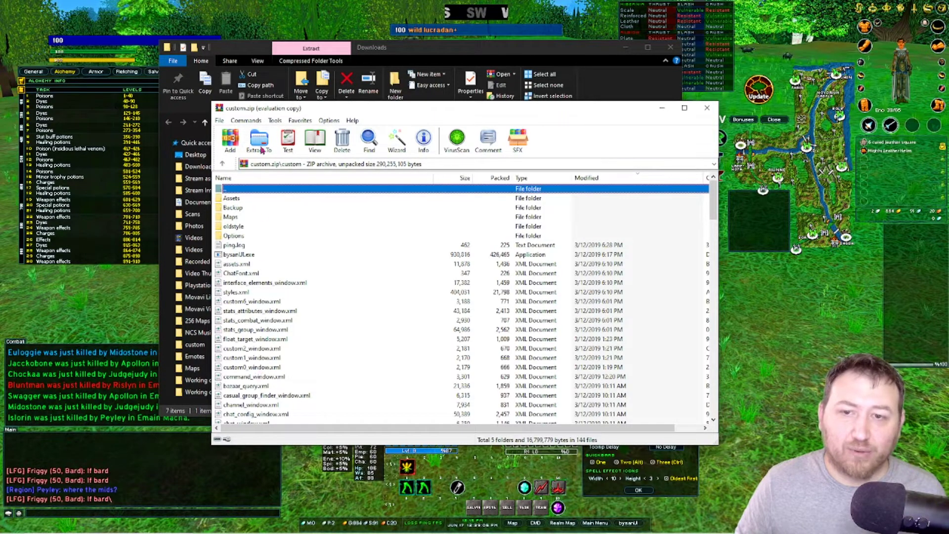
pyautogui.scroll(-10, 396, 248)
pyautogui.scroll(-14, 396, 248)
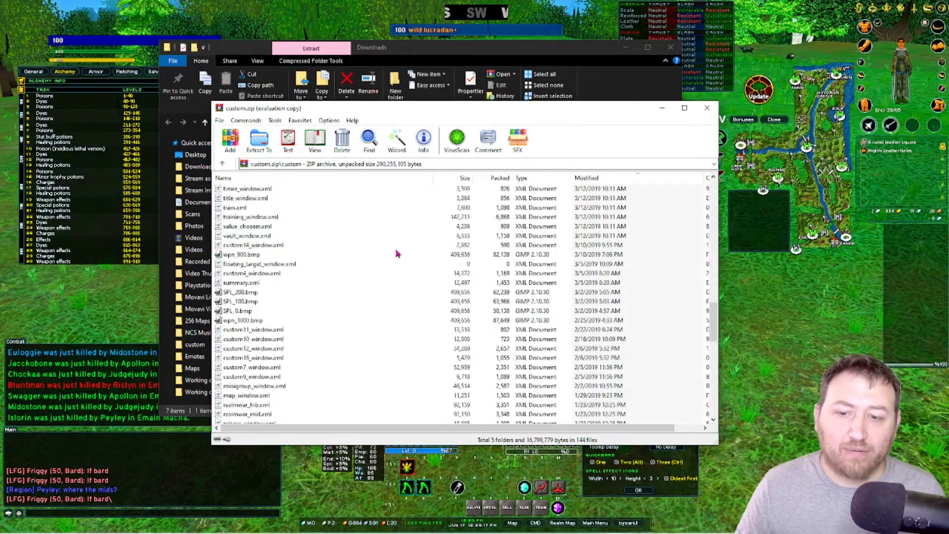
pyautogui.scroll(-12, 400, 256)
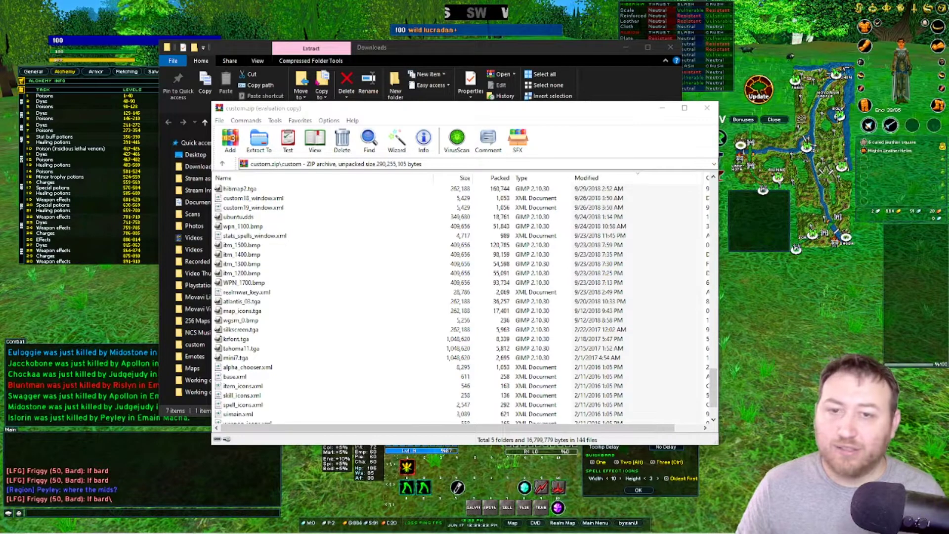
# Switch to File Explorer and go from the Atlas game folder into ui and its custom subfolder
pyautogui.hotkey('alt', 'Tab')
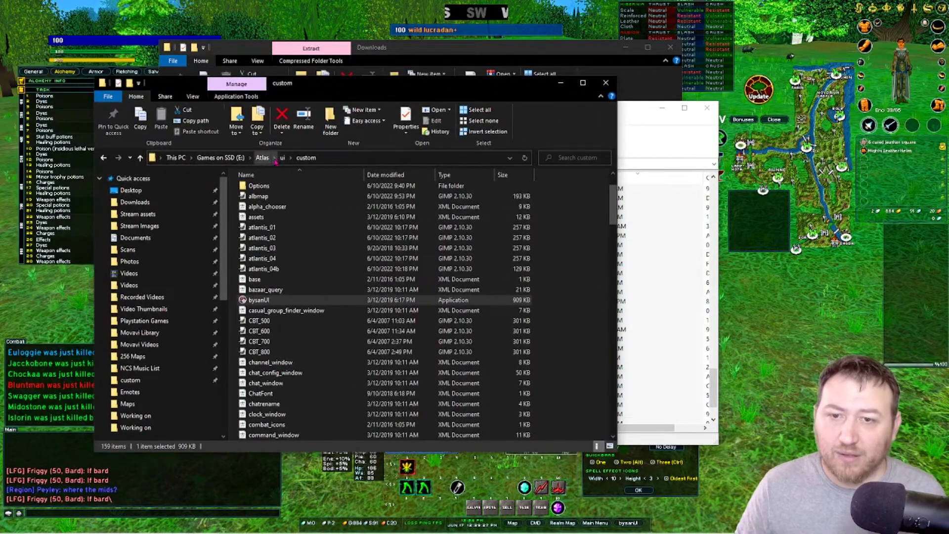
pyautogui.click(262, 157)
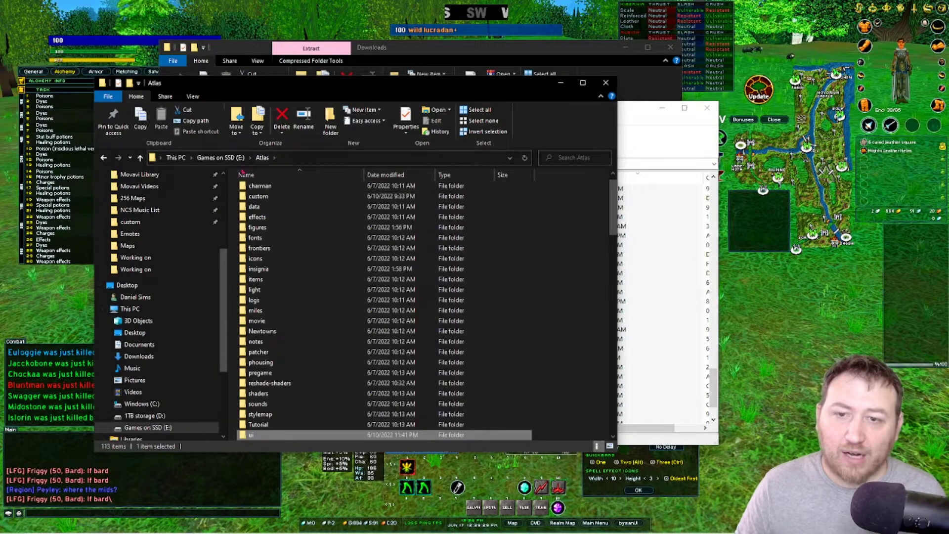
pyautogui.scroll(1, 311, 251)
pyautogui.scroll(-5, 296, 276)
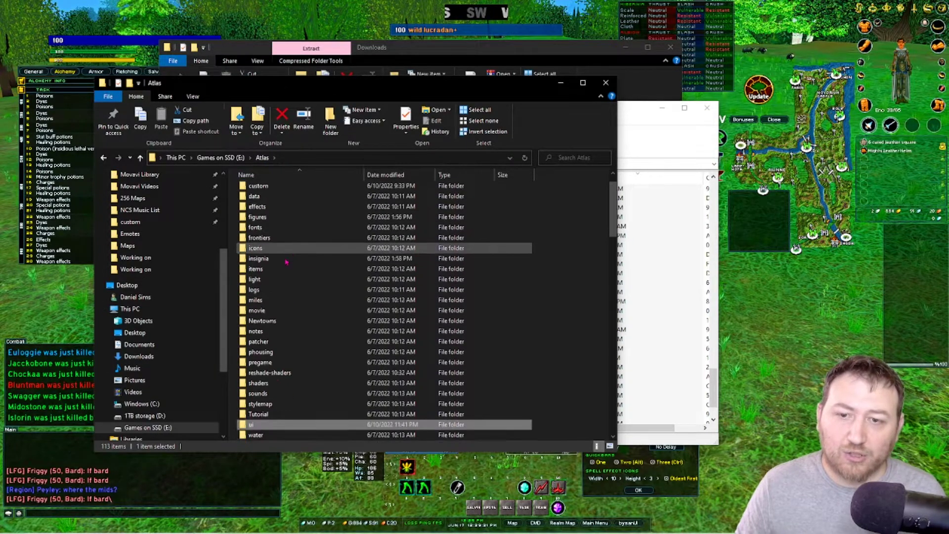
pyautogui.doubleClick(262, 329)
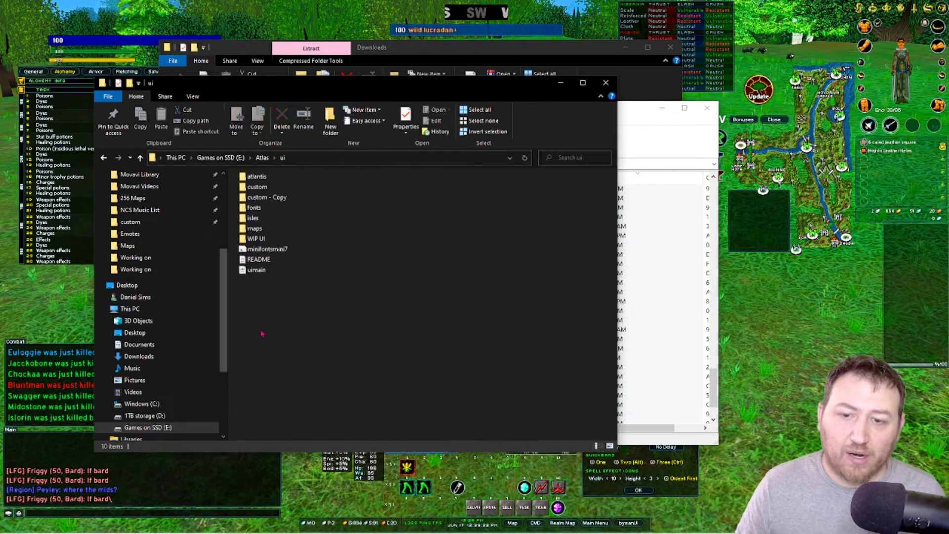
pyautogui.doubleClick(259, 190)
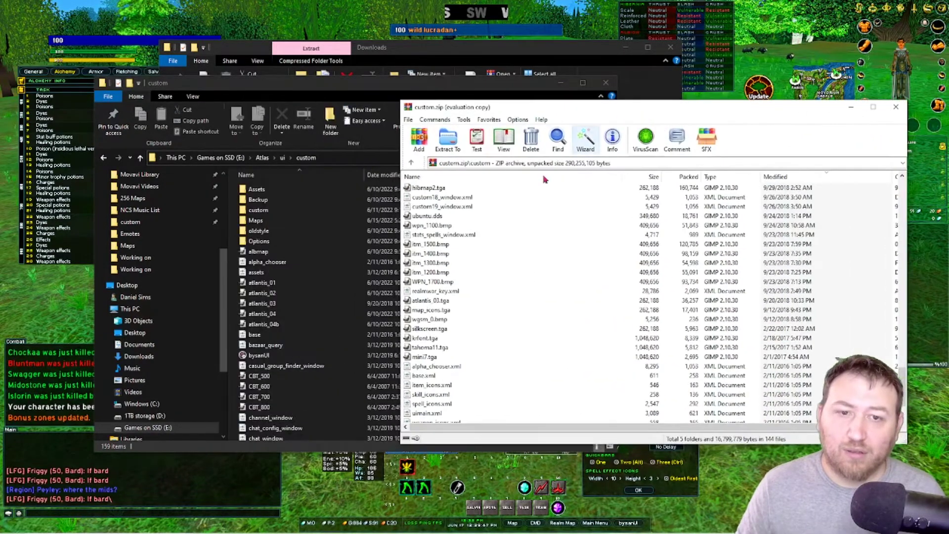
# Select everything inside the archive's custom folder and copy it into the Atlas game's ui custom folder
pyautogui.scroll(-15, 514, 226)
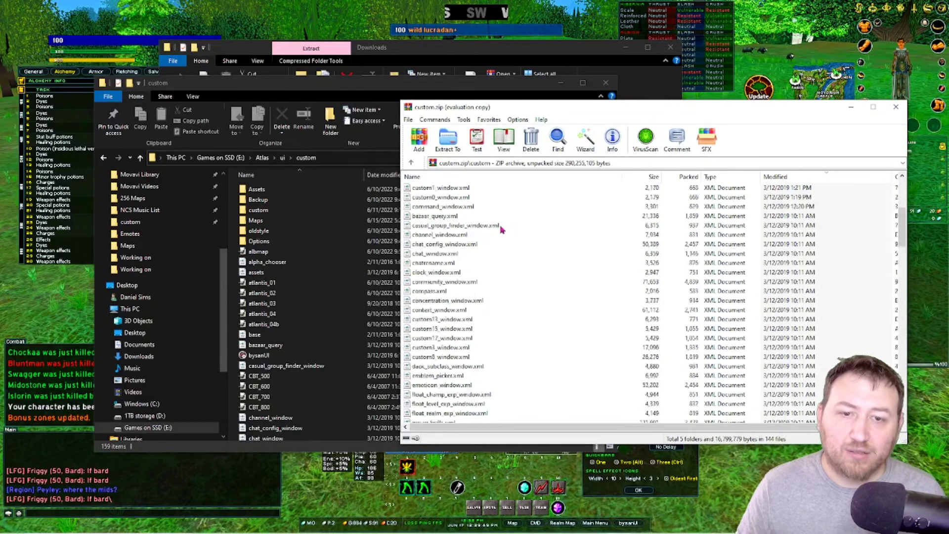
pyautogui.press('Home')
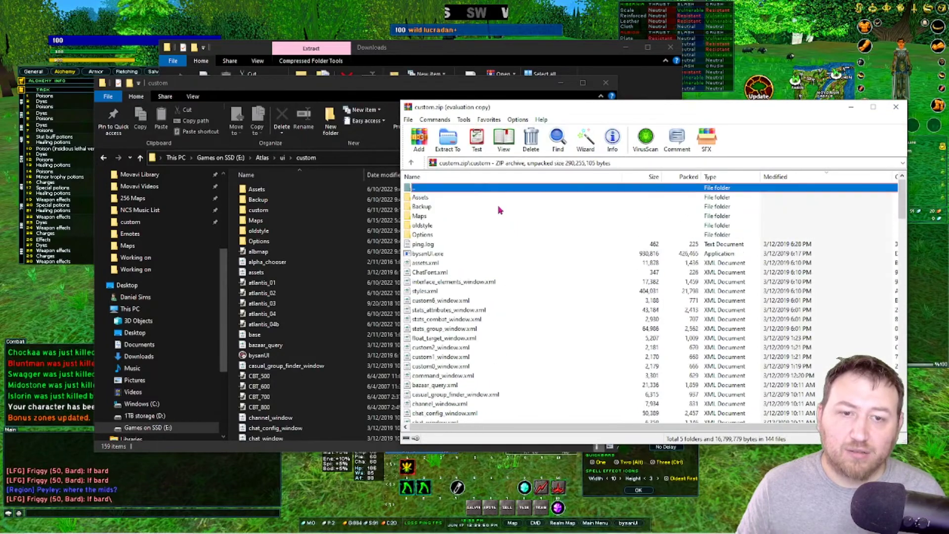
pyautogui.click(423, 198)
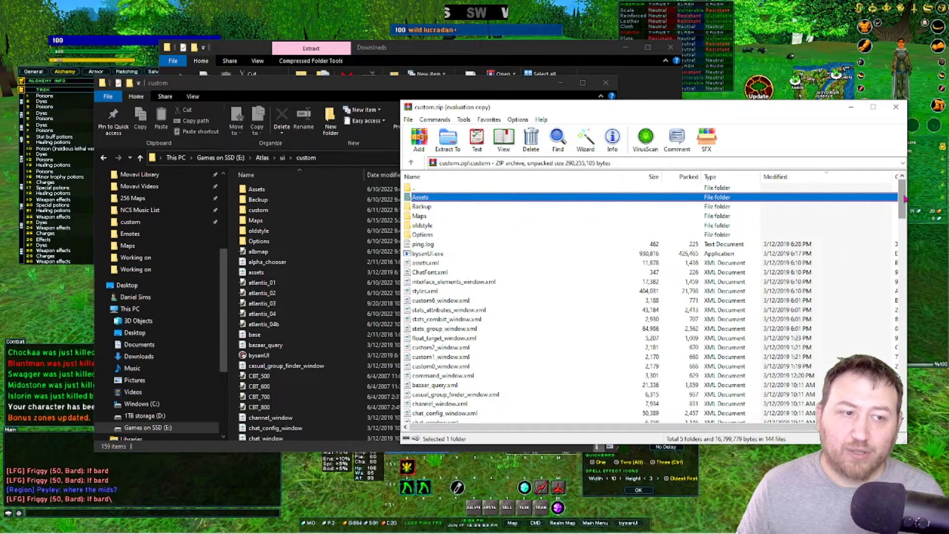
pyautogui.hotkey('ctrl', 'a')
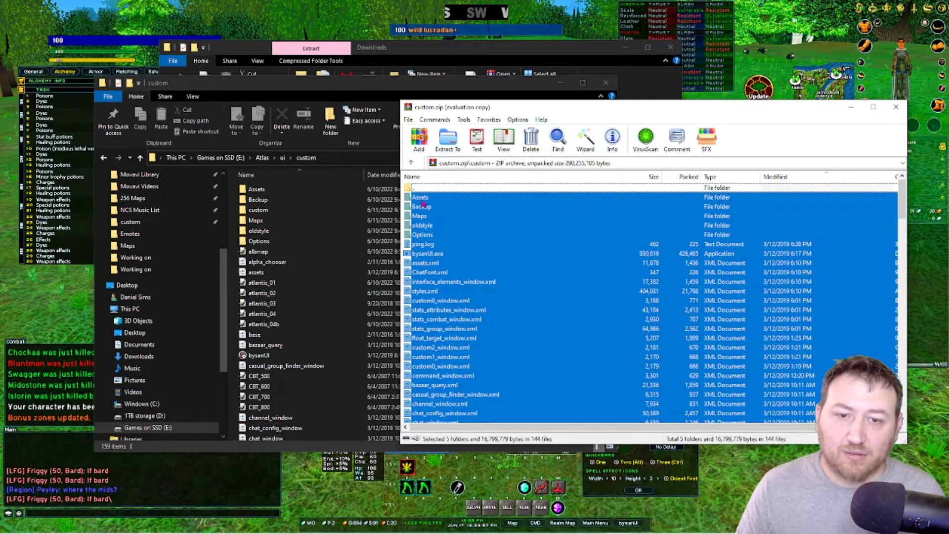
pyautogui.moveTo(424, 203); pyautogui.dragTo(301, 204)
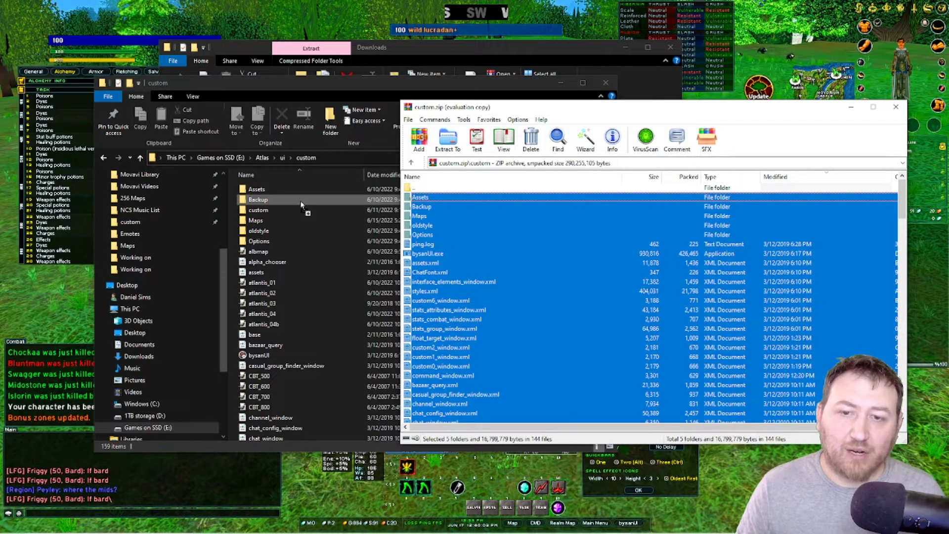
pyautogui.moveTo(300, 204); pyautogui.dragTo(302, 201)
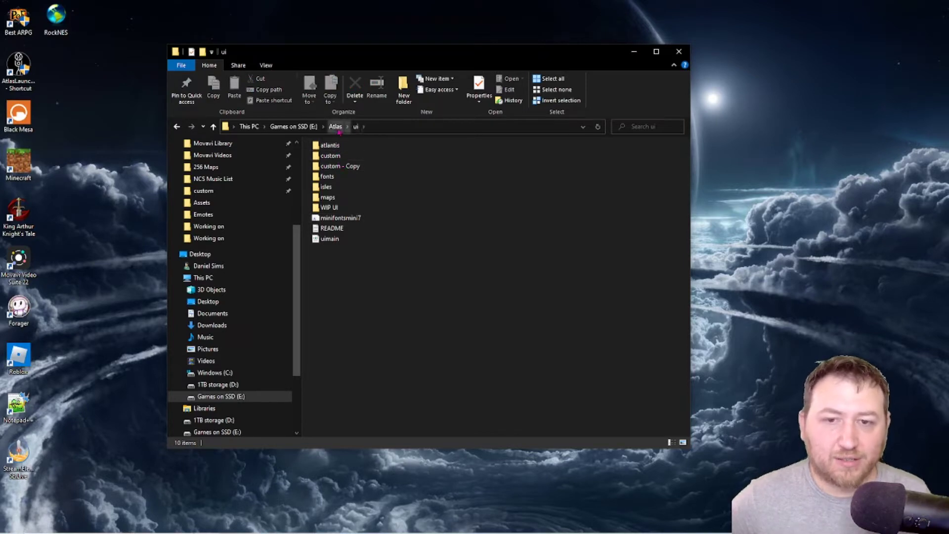
# Run the bysanUI program from the ui custom folder, minimize File Explorer and move the launcher and bysanUI windows apart
pyautogui.doubleClick(332, 156)
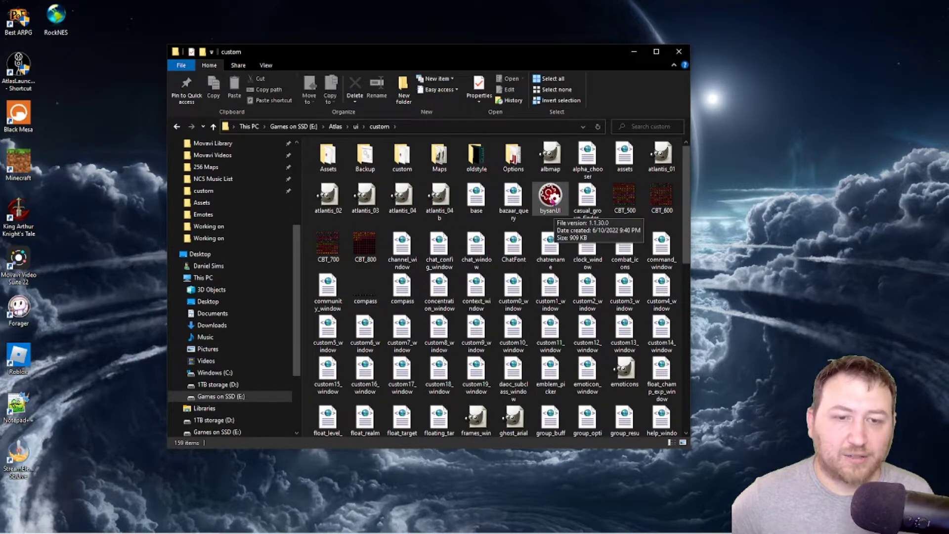
pyautogui.doubleClick(550, 198)
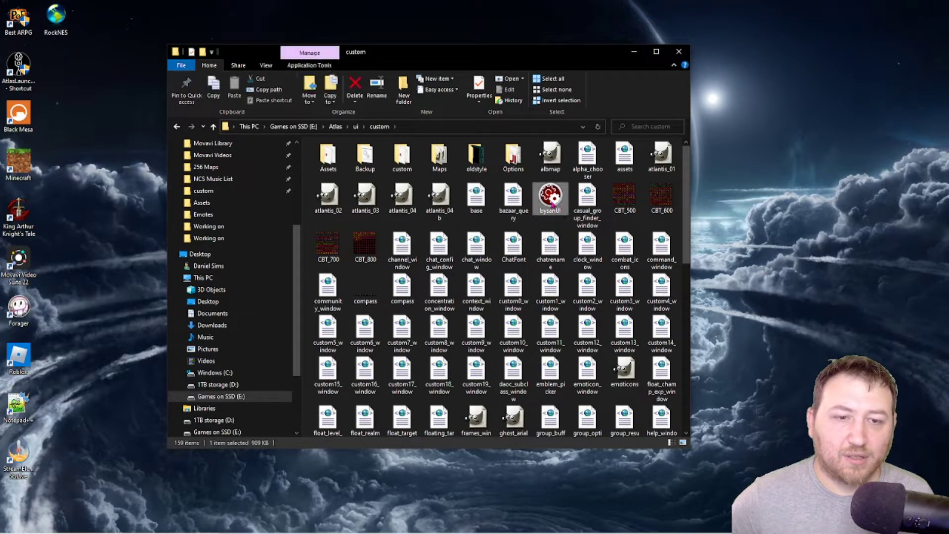
pyautogui.click(633, 51)
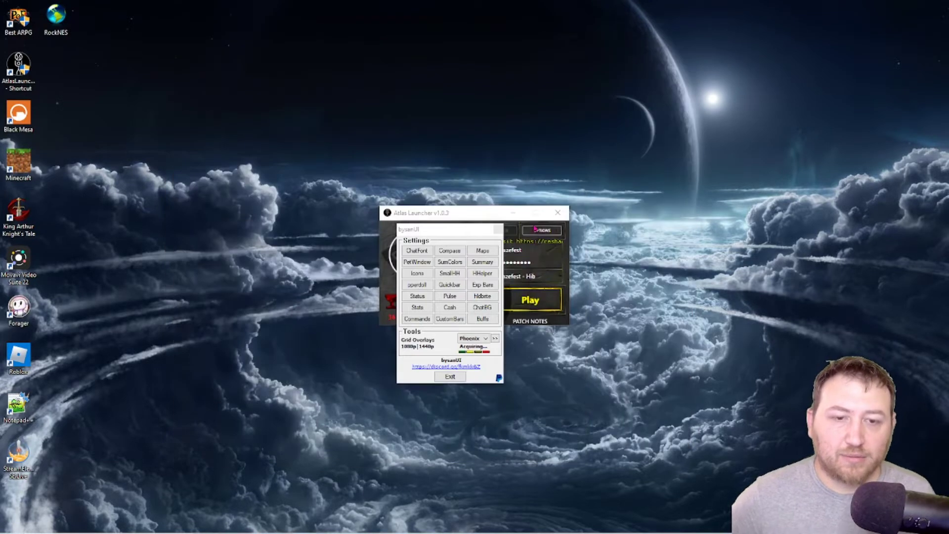
pyautogui.moveTo(502, 216); pyautogui.dragTo(180, 60)
pyautogui.moveTo(448, 231); pyautogui.dragTo(449, 171)
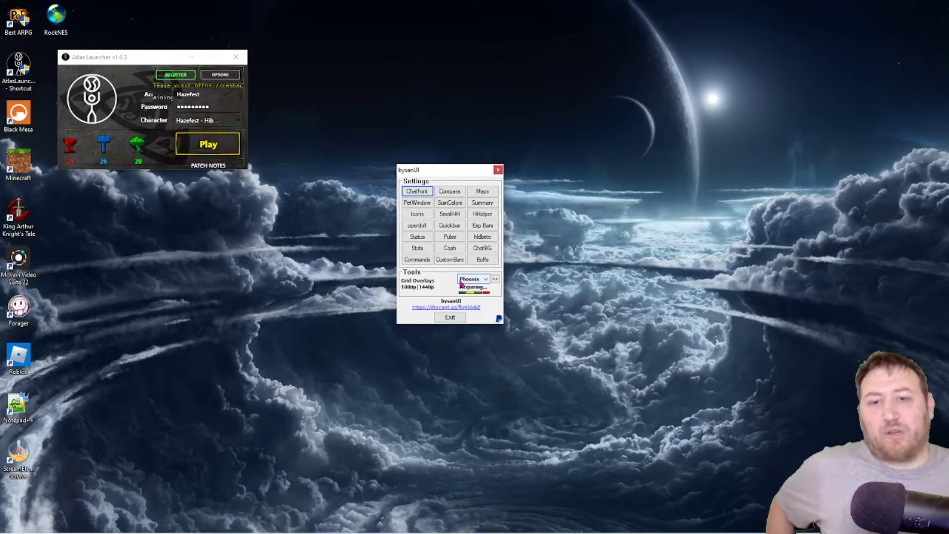
pyautogui.moveTo(419, 170); pyautogui.dragTo(413, 147)
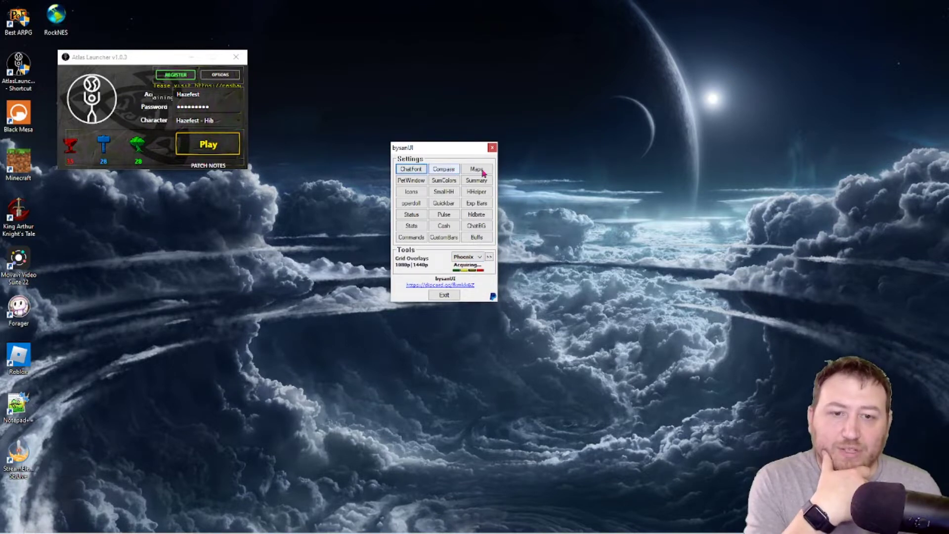
# Install the resizable, no-shadow Overpass chat font from the ChatFont settings and dismiss the installer console
pyautogui.click(410, 169)
pyautogui.moveTo(530, 146); pyautogui.dragTo(636, 79)
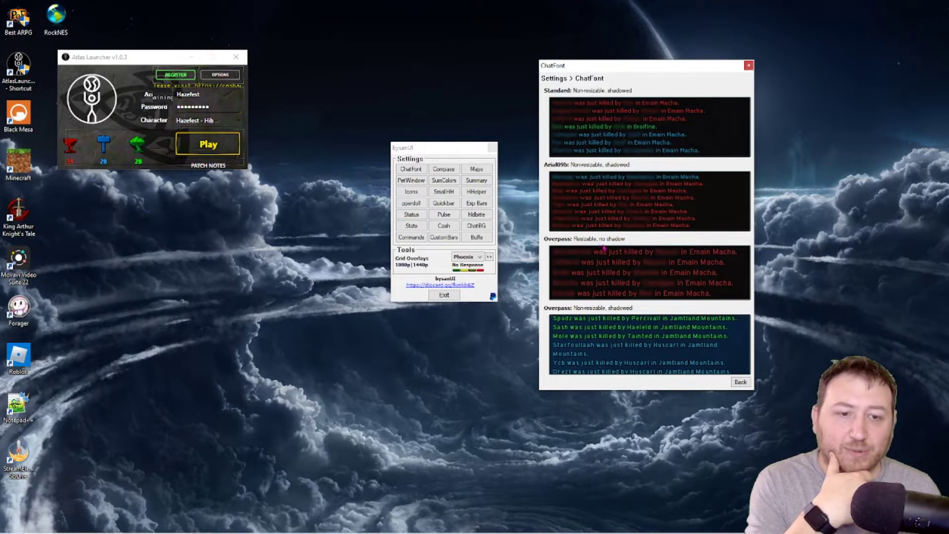
pyautogui.click(606, 275)
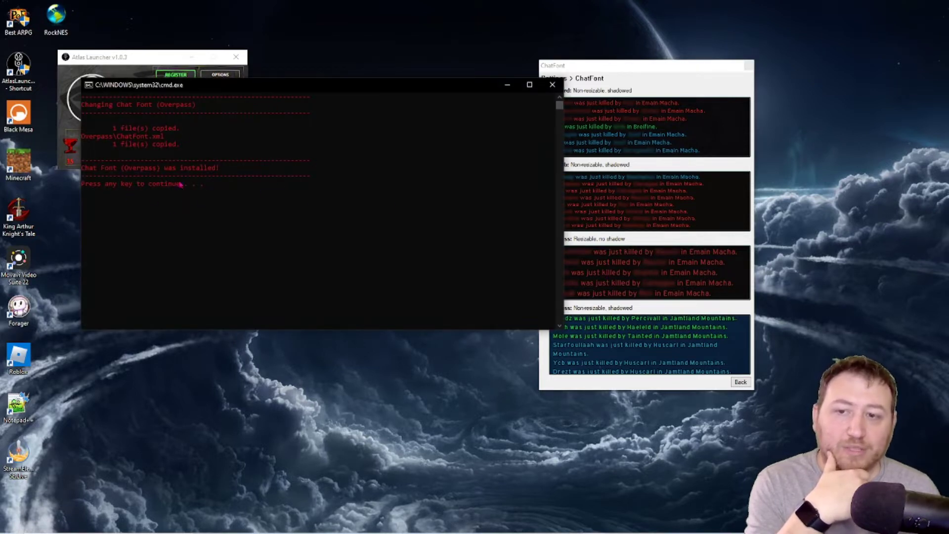
pyautogui.click(181, 208)
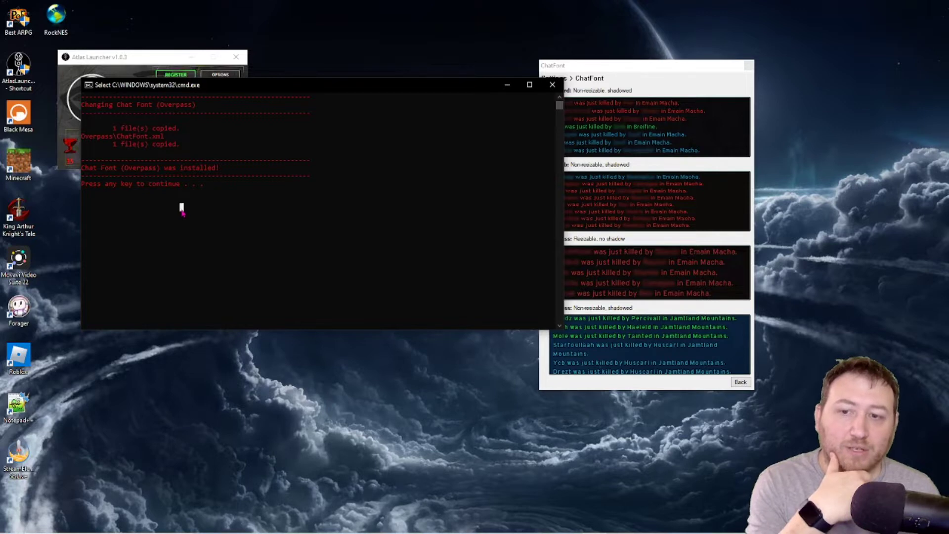
pyautogui.press('Return')
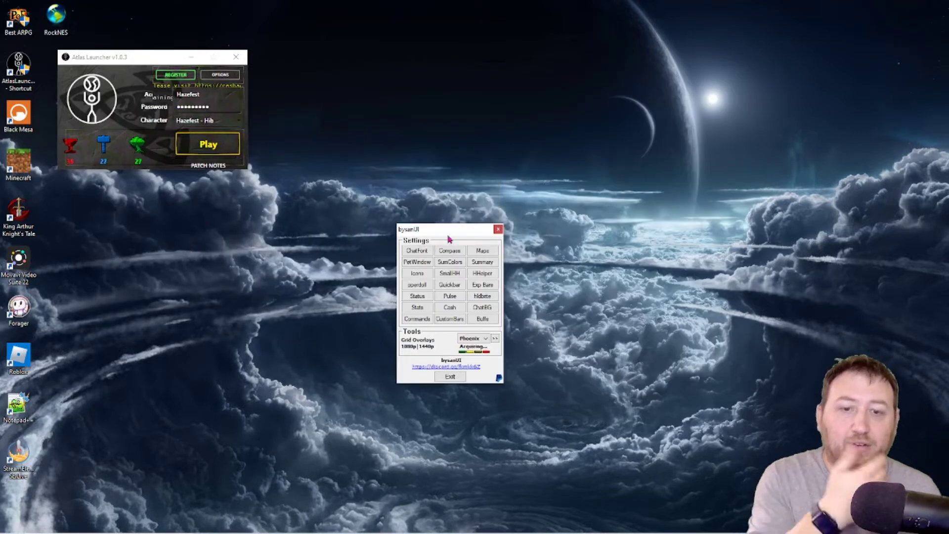
# View the Compass styles and the pperdoll layouts in bysanUI, keeping their windows clear of the settings list
pyautogui.moveTo(451, 233); pyautogui.dragTo(452, 178)
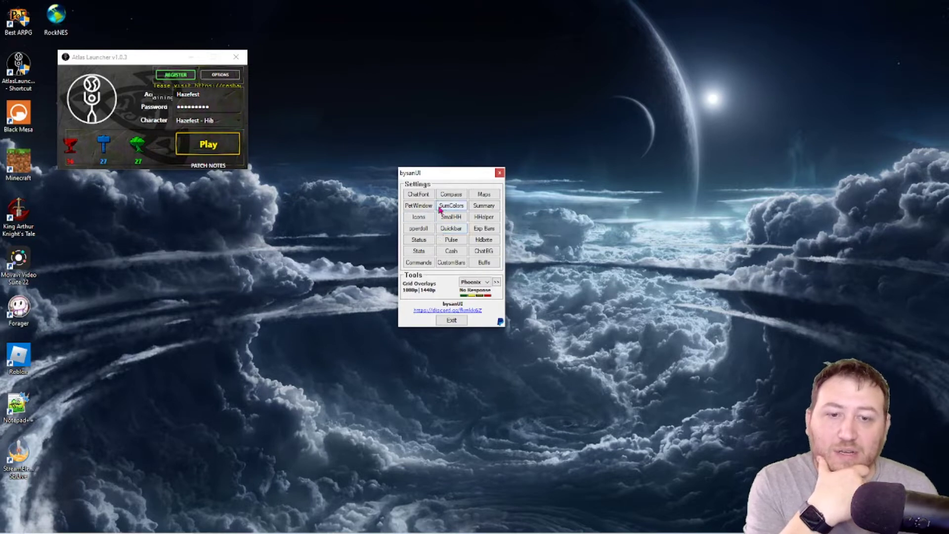
pyautogui.click(451, 194)
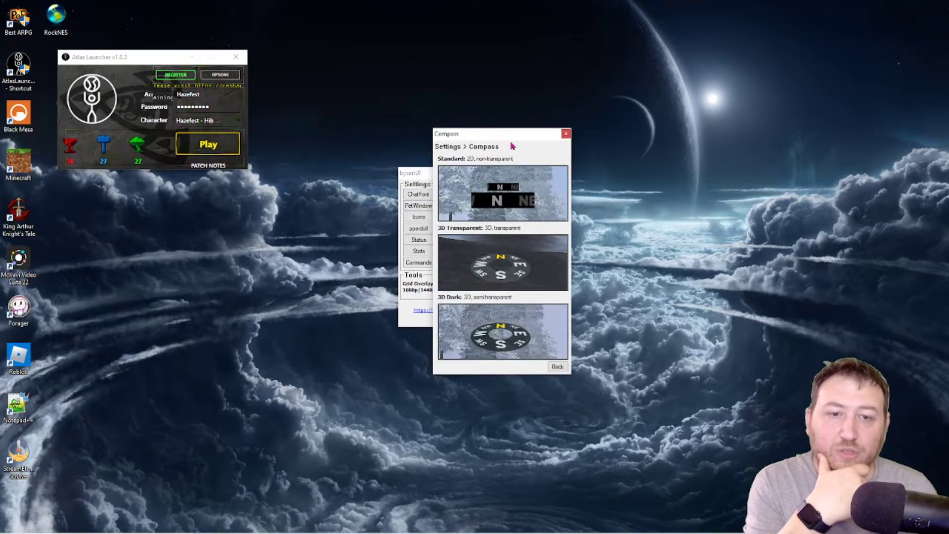
pyautogui.moveTo(512, 146); pyautogui.dragTo(622, 132)
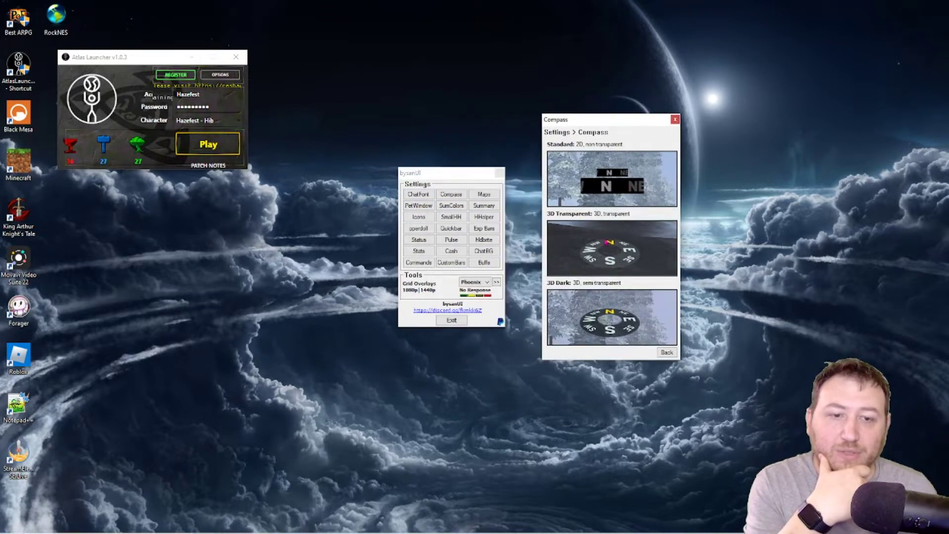
pyautogui.click(422, 229)
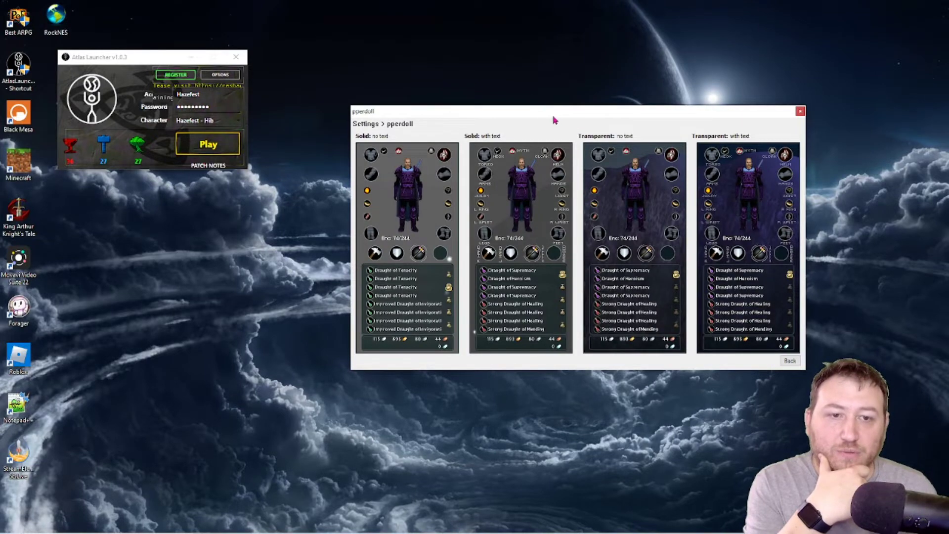
pyautogui.moveTo(554, 120); pyautogui.dragTo(341, 44)
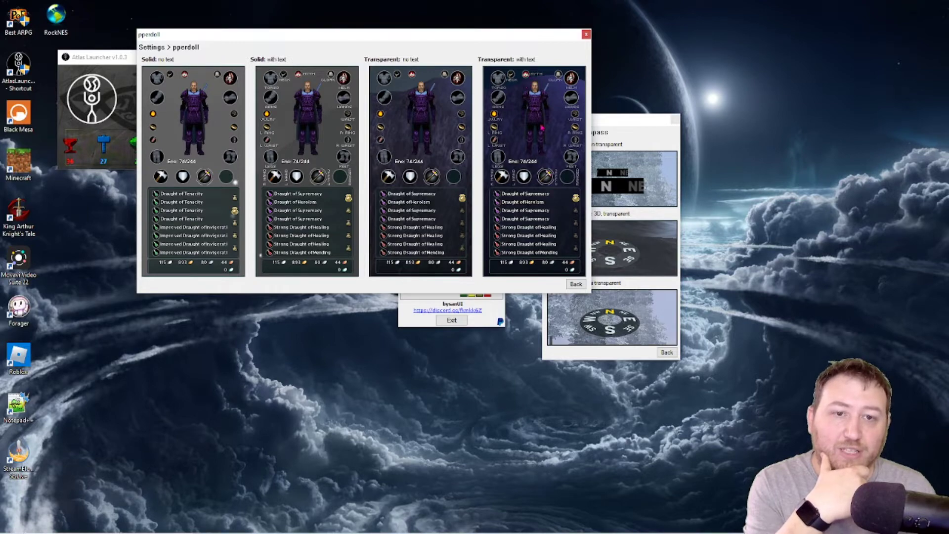
pyautogui.moveTo(430, 39); pyautogui.dragTo(341, 236)
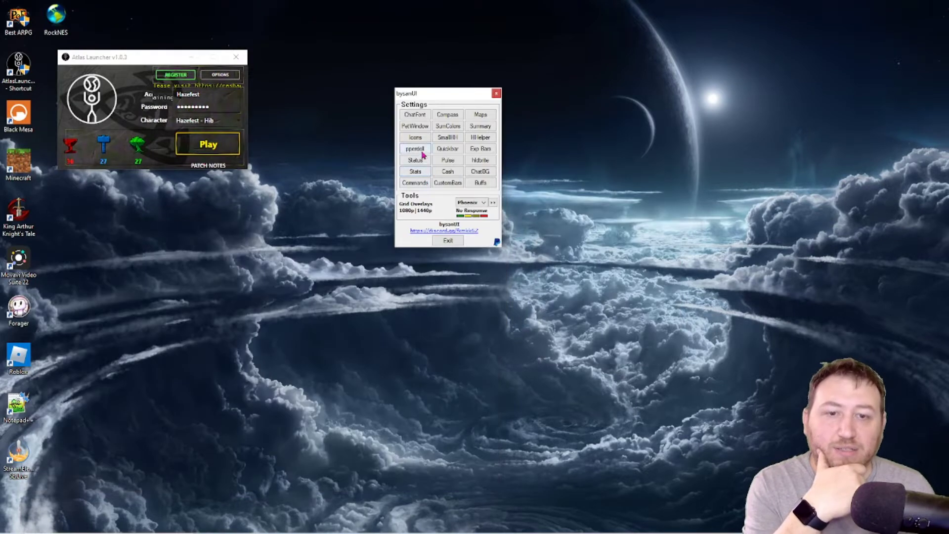
# View the Quickbar numbering options and the small and medium MiniStats layouts, placing both windows beside the settings list
pyautogui.click(447, 150)
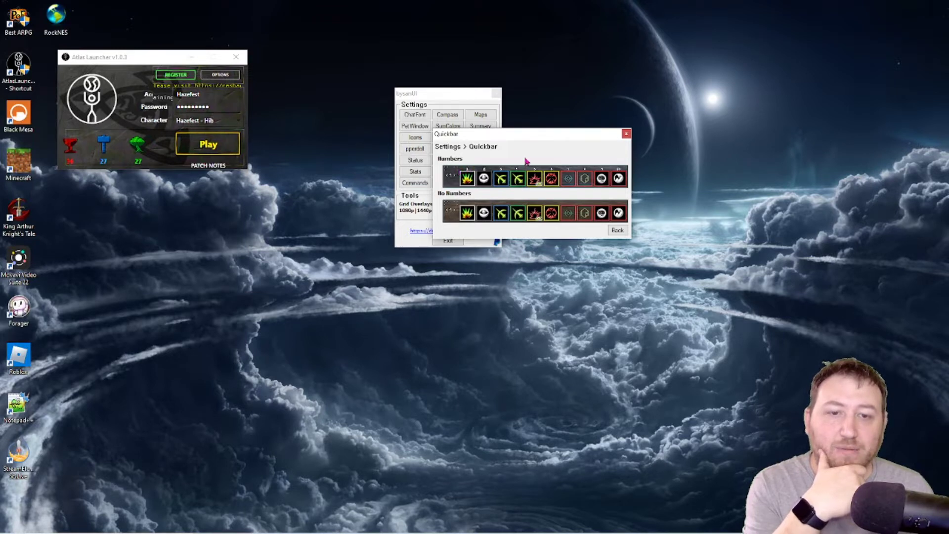
pyautogui.moveTo(527, 161); pyautogui.dragTo(333, 306)
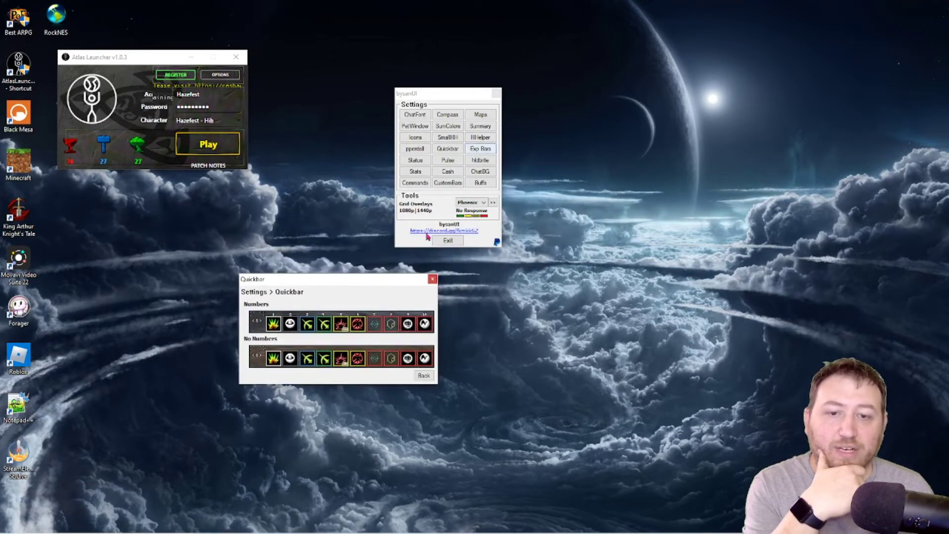
pyautogui.click(421, 172)
pyautogui.moveTo(470, 179); pyautogui.dragTo(303, 59)
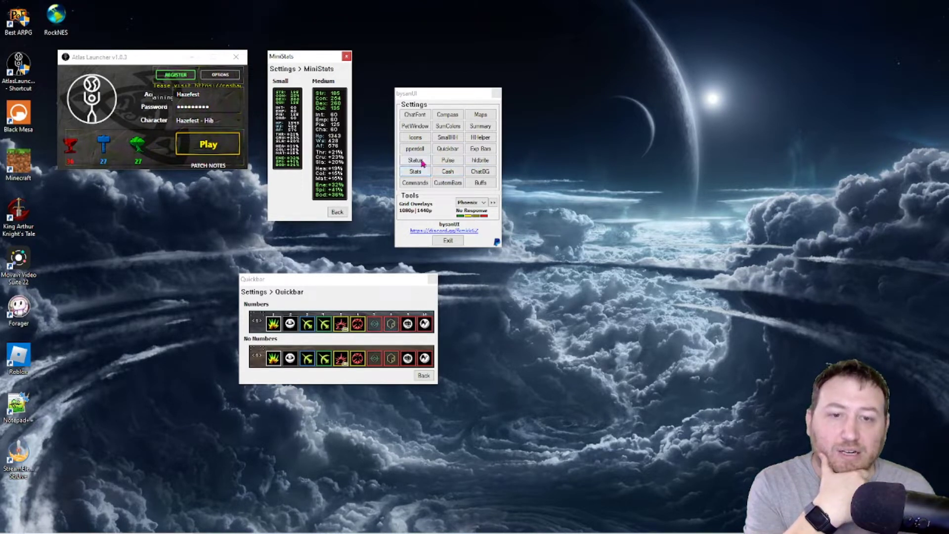
# View the Experience Bars styles and the 256x256 and 512x512 Maps options, then close the Maps window
pyautogui.click(487, 149)
pyautogui.moveTo(501, 140); pyautogui.dragTo(586, 102)
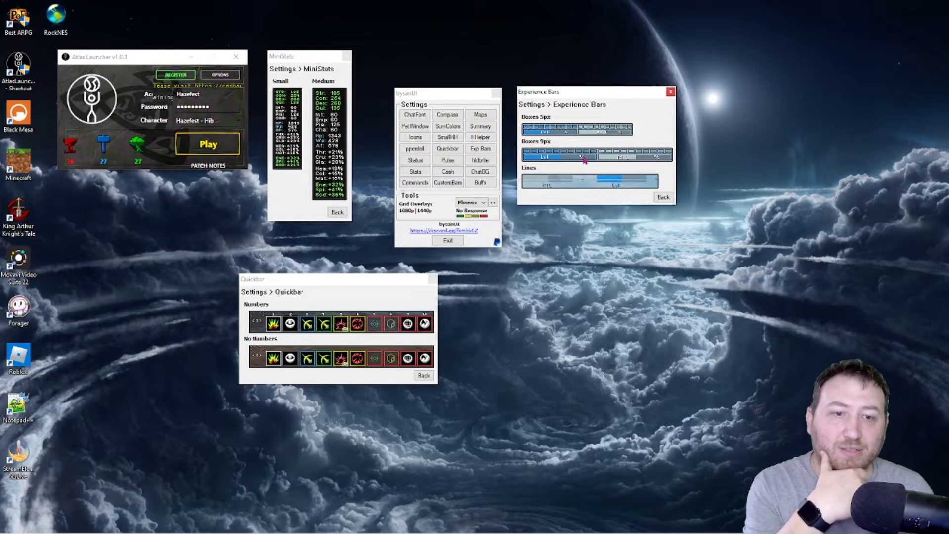
pyautogui.click(480, 115)
pyautogui.moveTo(557, 20); pyautogui.dragTo(761, 29)
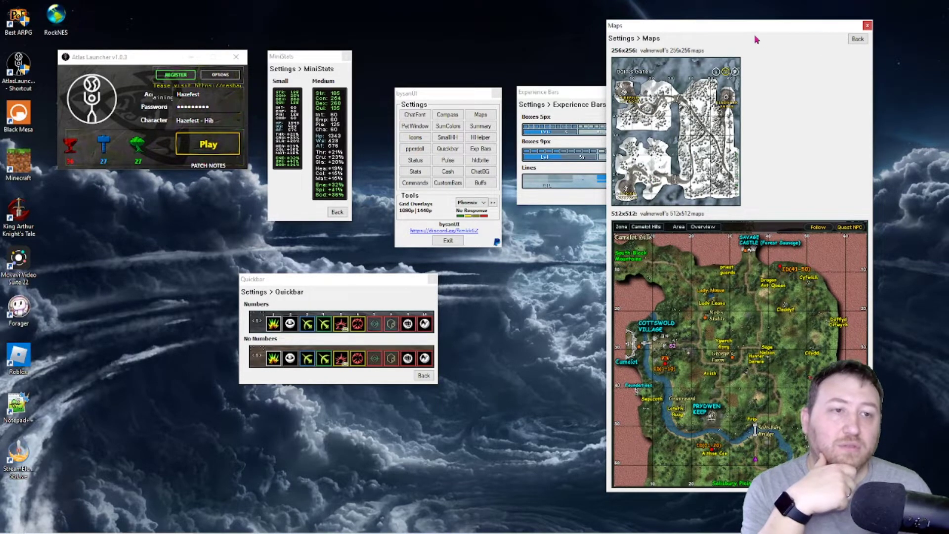
pyautogui.click(867, 26)
# View the HealerHelper layouts and the Buff Window arrangements, closing the Buff Window when done
pyautogui.click(480, 137)
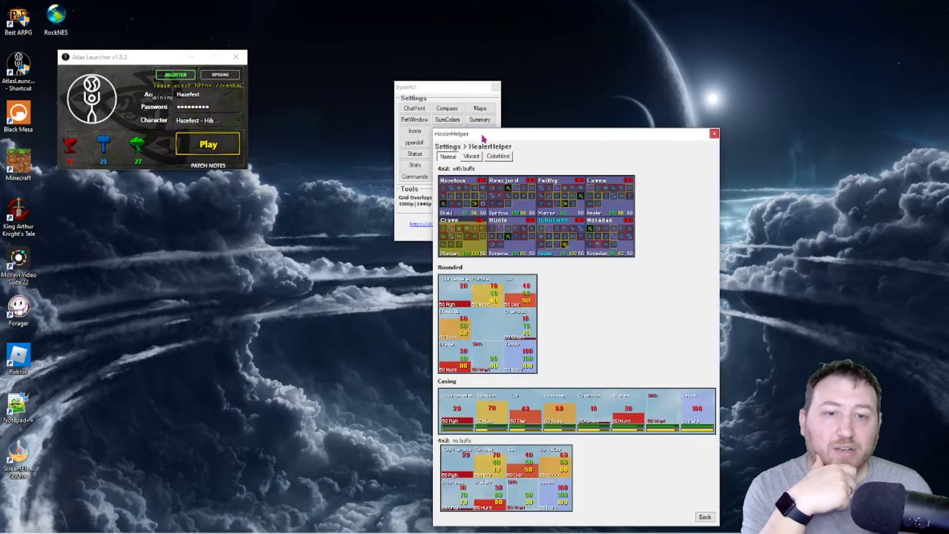
pyautogui.moveTo(539, 140)
pyautogui.mouseDown()
pyautogui.moveTo(435, 72)
pyautogui.moveTo(185, 99)
pyautogui.moveTo(141, 115)
pyautogui.mouseUp()
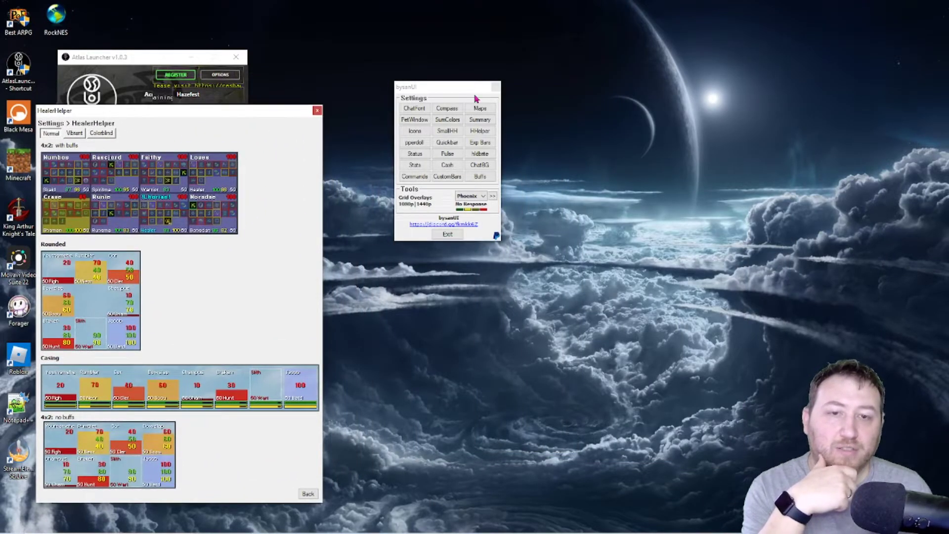
pyautogui.click(480, 177)
pyautogui.moveTo(561, 137); pyautogui.dragTo(663, 73)
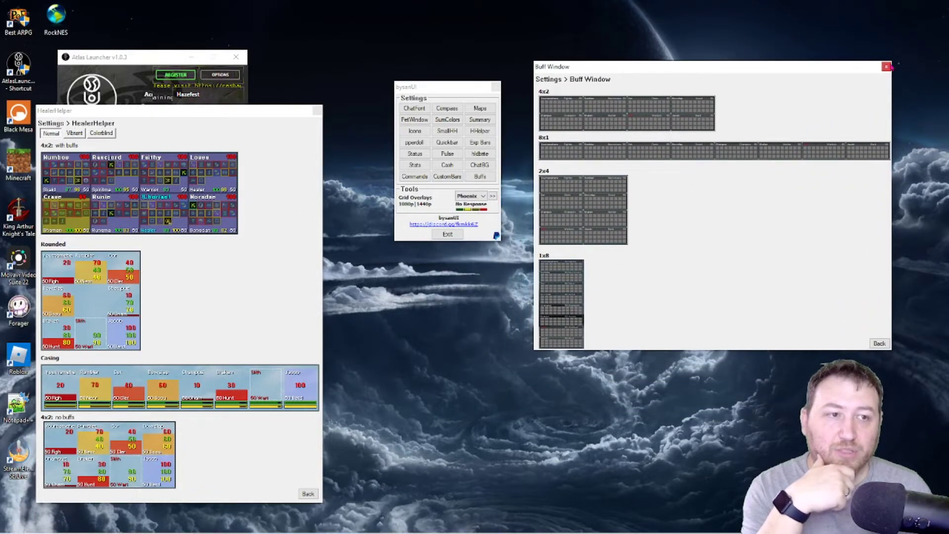
pyautogui.click(886, 67)
# Show the Small HealerHelper and the regular HealerHelper layouts on opposite sides of the settings list to compare them
pyautogui.moveTo(453, 90)
pyautogui.mouseDown()
pyautogui.moveTo(457, 232)
pyautogui.moveTo(433, 95)
pyautogui.mouseUp()
pyautogui.click(425, 135)
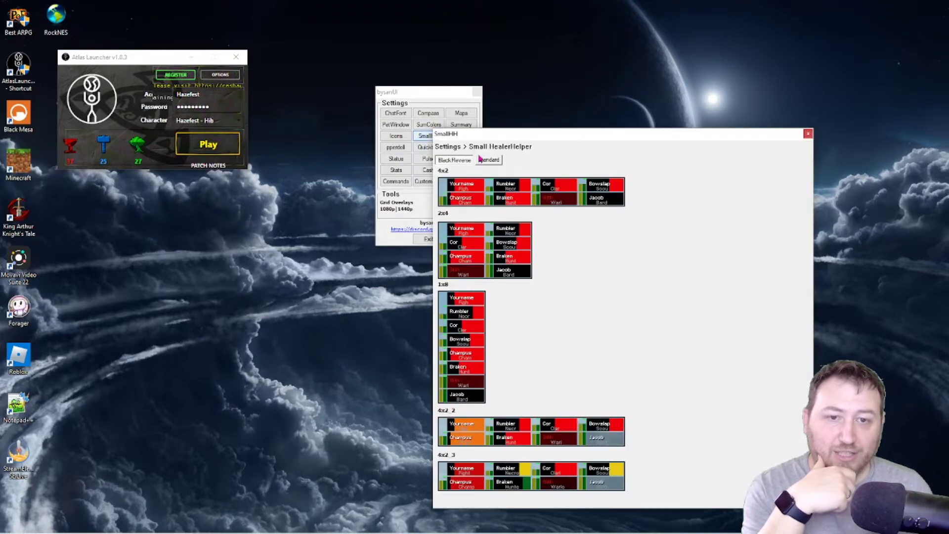
pyautogui.moveTo(530, 144); pyautogui.dragTo(617, 64)
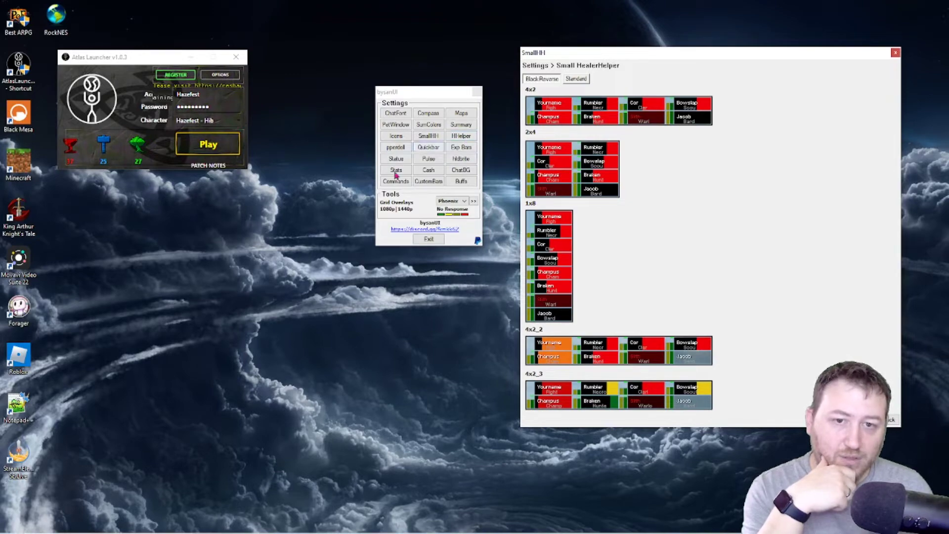
pyautogui.click(461, 136)
pyautogui.moveTo(518, 139)
pyautogui.mouseDown()
pyautogui.moveTo(141, 83)
pyautogui.moveTo(119, 92)
pyautogui.mouseUp()
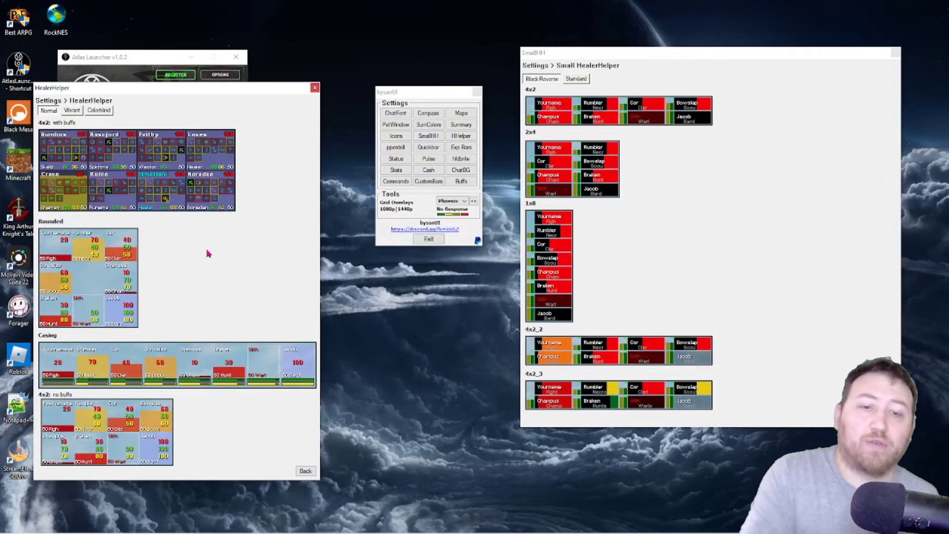
# View the custom floating bar settings for the TargetBar, HealthBar, EndoBar and PowerBar, placing the window below the settings list
pyautogui.click(428, 181)
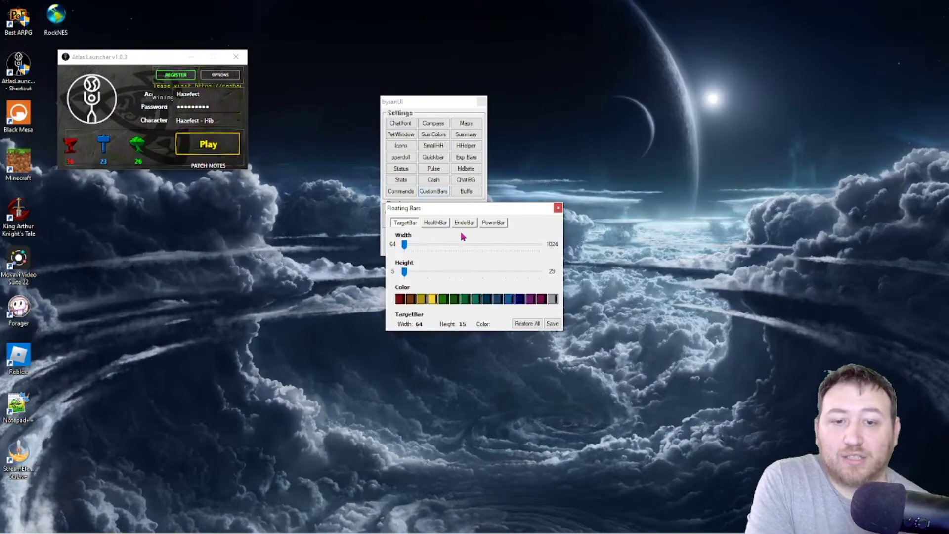
pyautogui.moveTo(462, 211)
pyautogui.mouseDown()
pyautogui.moveTo(428, 224)
pyautogui.moveTo(414, 283)
pyautogui.mouseUp()
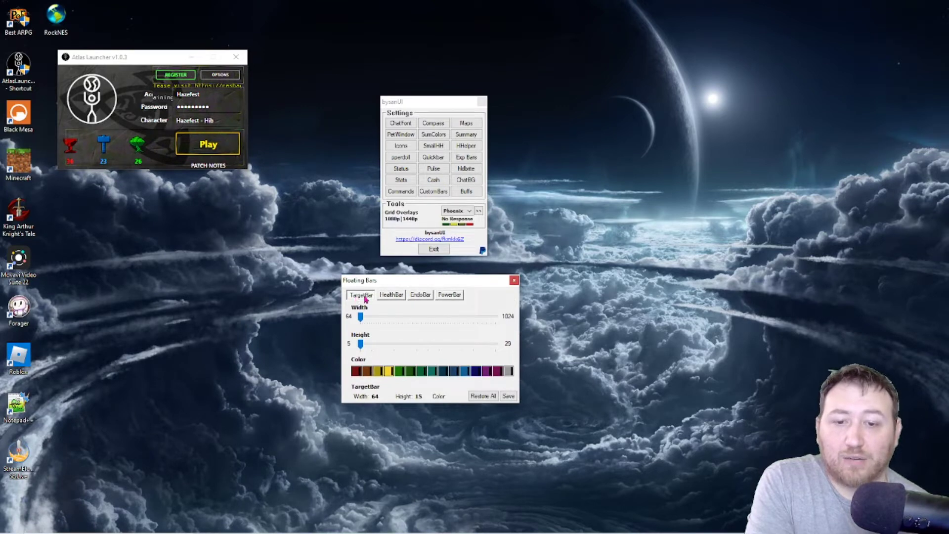
pyautogui.click(394, 298)
pyautogui.click(421, 296)
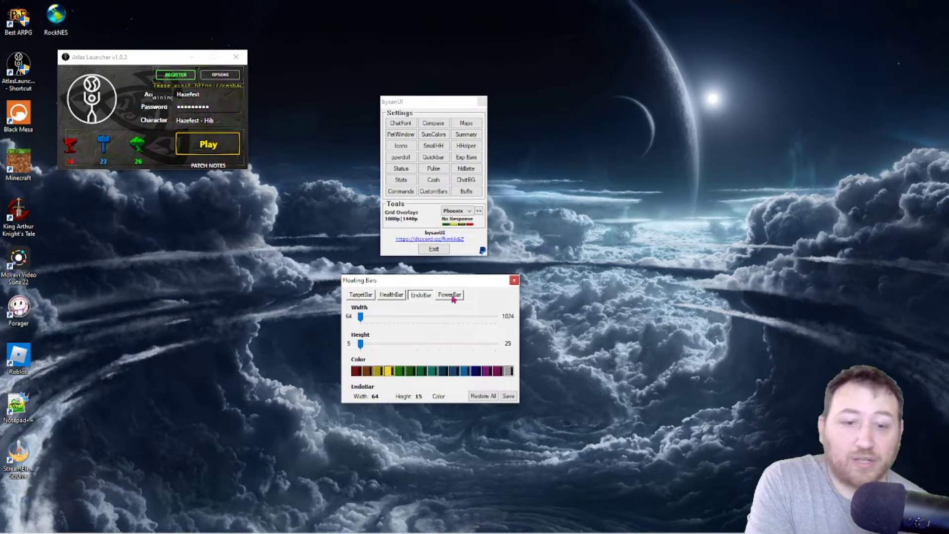
pyautogui.click(451, 295)
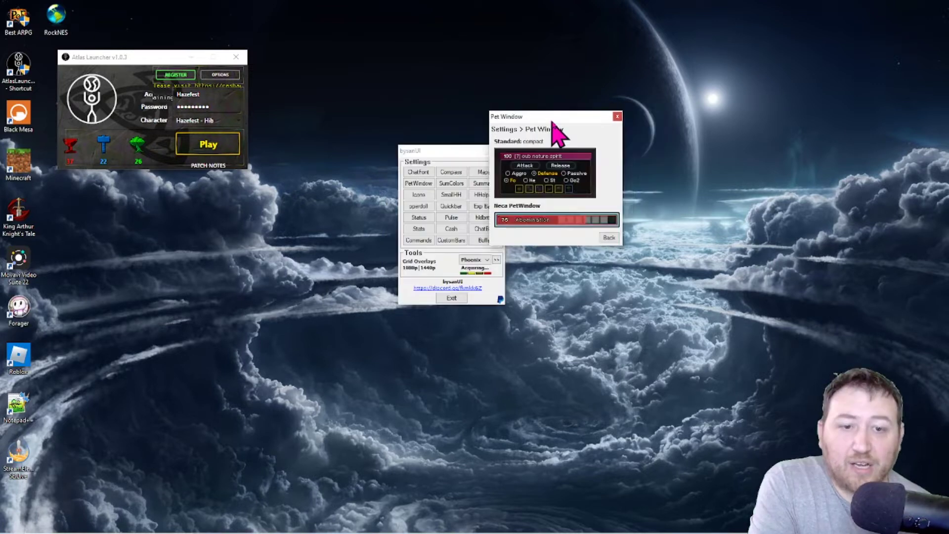
# View the Pet Window and Summary layouts, placing their windows on opposite sides of the settings list
pyautogui.moveTo(550, 123); pyautogui.dragTo(608, 124)
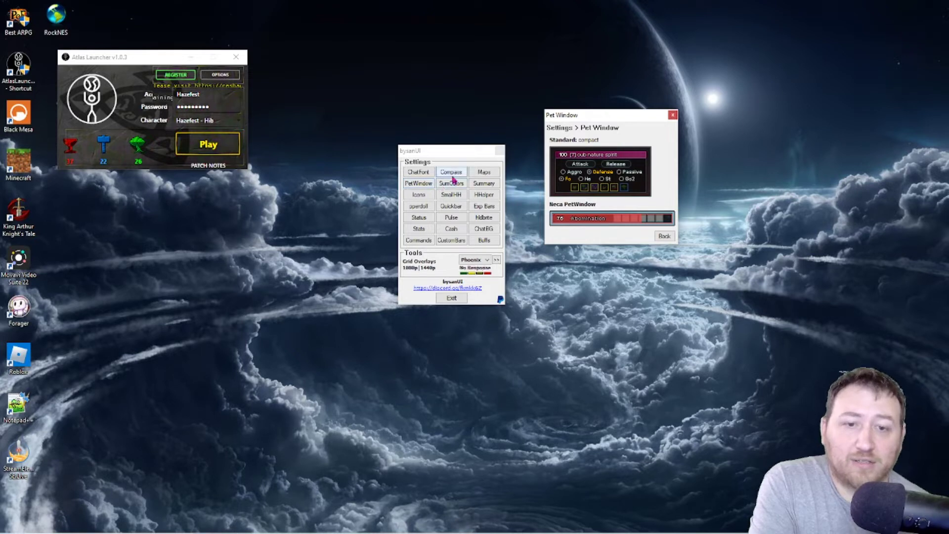
pyautogui.click(484, 183)
pyautogui.moveTo(524, 180); pyautogui.dragTo(263, 209)
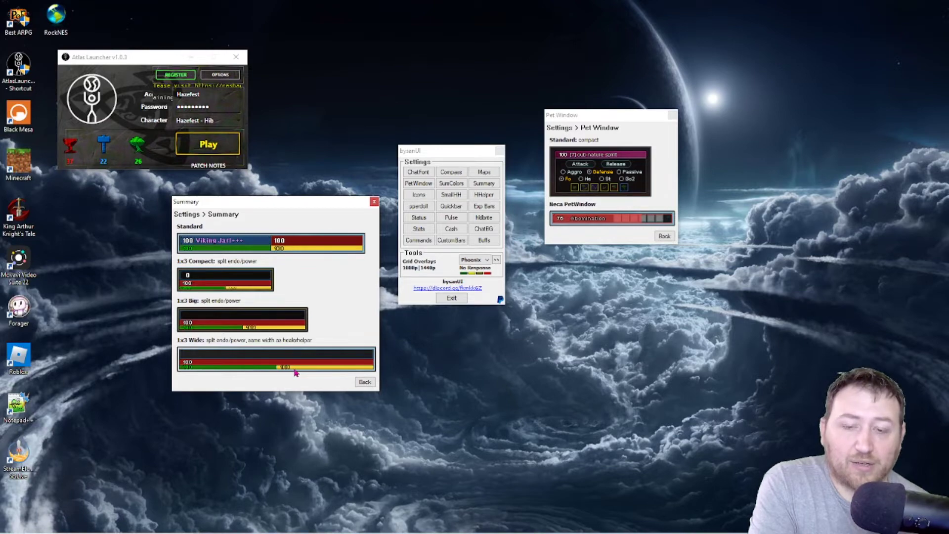
# View the Icons styles beside the settings list, then close the Icons window
pyautogui.click(418, 194)
pyautogui.moveTo(534, 174); pyautogui.dragTo(272, 190)
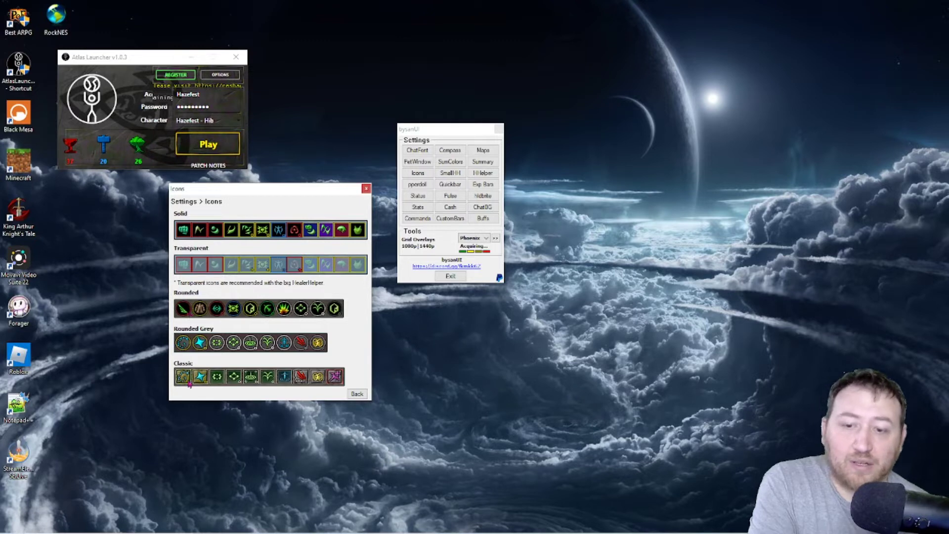
pyautogui.click(357, 394)
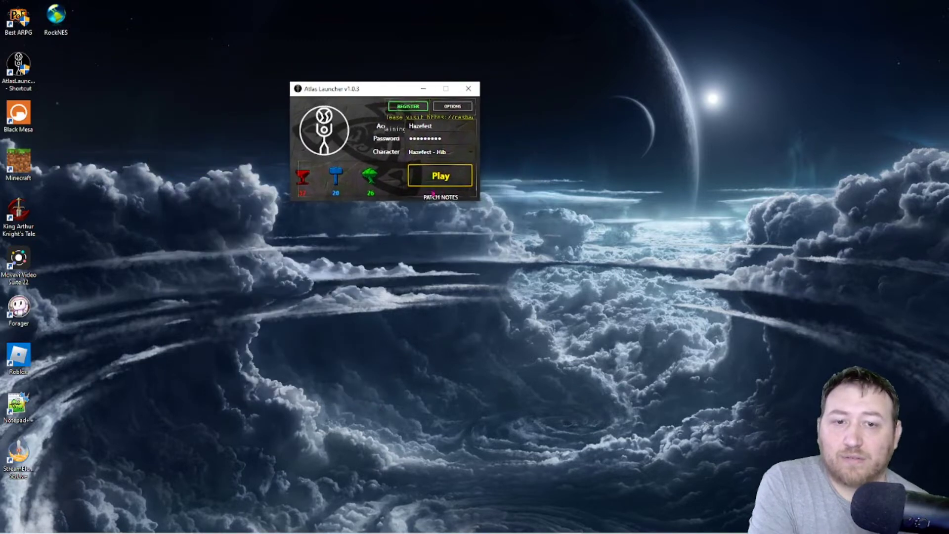
# Launch the game from the Atlas Launcher and select the Hibernia realm
pyautogui.click(439, 182)
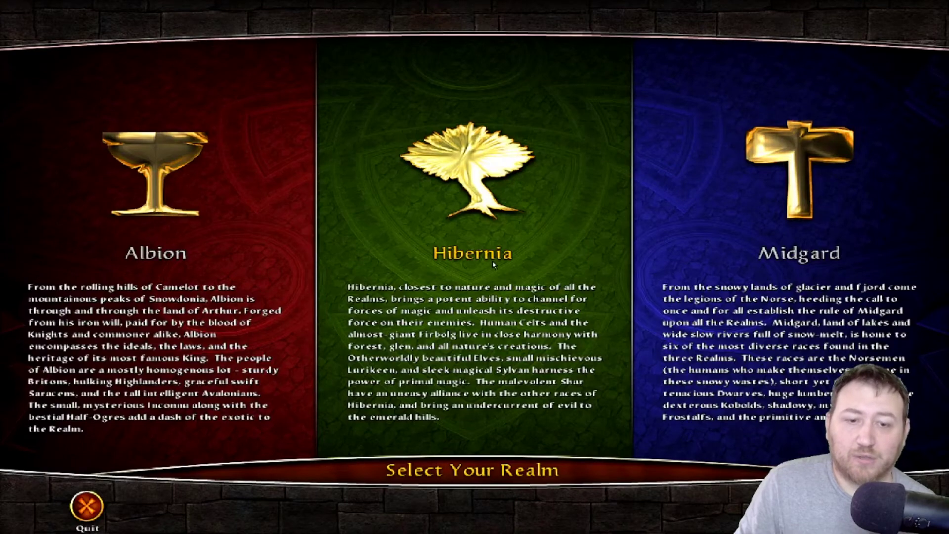
pyautogui.click(492, 263)
# Set the interface Skin Choice to Custom Skin, accept the options, and enter the game with the level 9 Nightshade
pyautogui.click(474, 509)
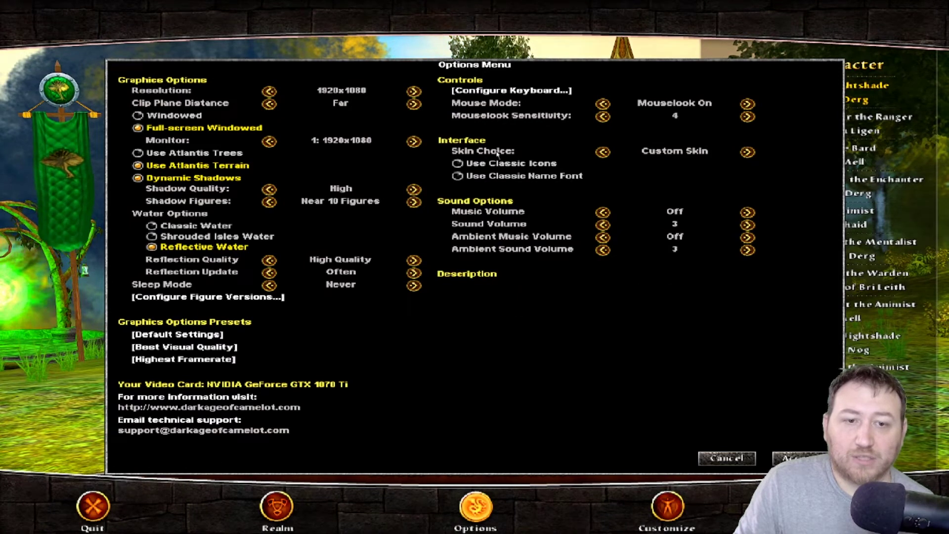
pyautogui.click(602, 154)
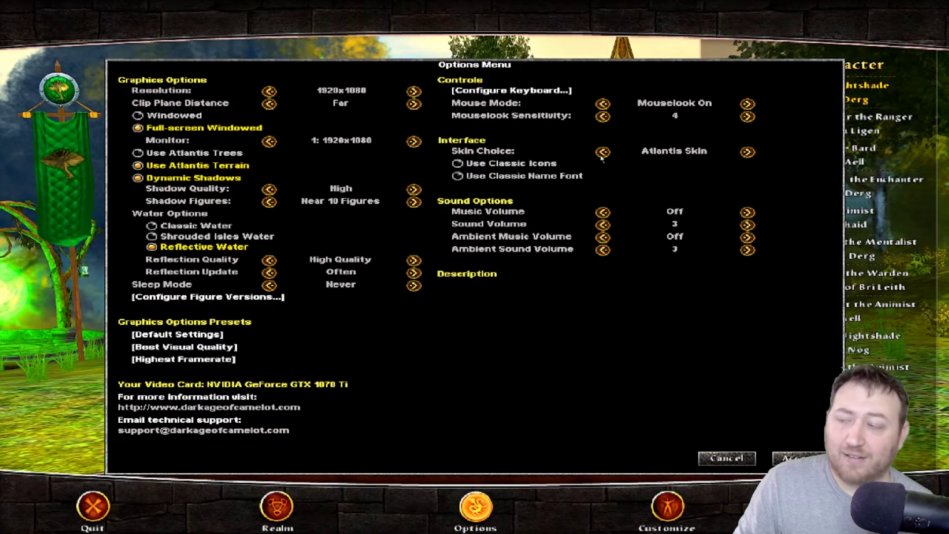
pyautogui.click(602, 153)
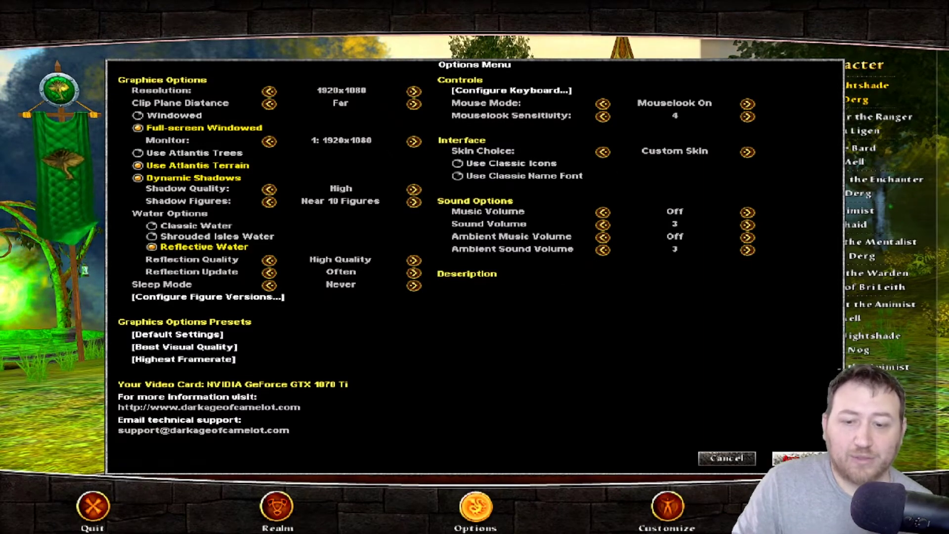
pyautogui.click(796, 459)
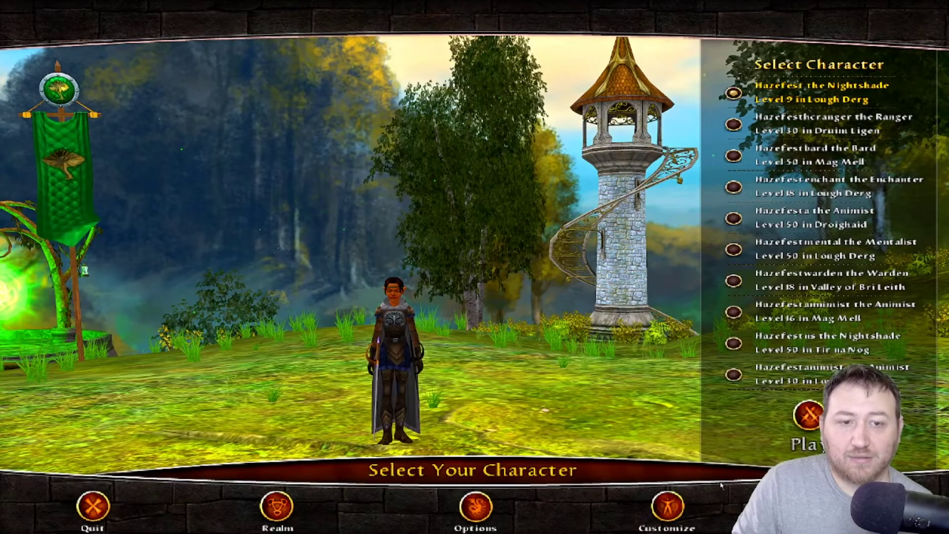
pyautogui.click(809, 419)
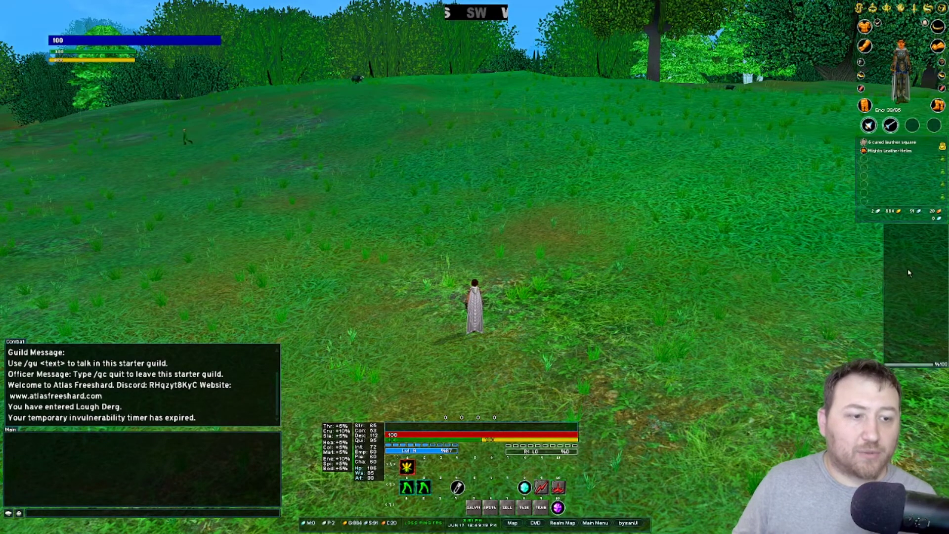
# Enlarge the Combat chat window by extending its upper edge
pyautogui.moveTo(513, 346); pyautogui.dragTo(513, 377)
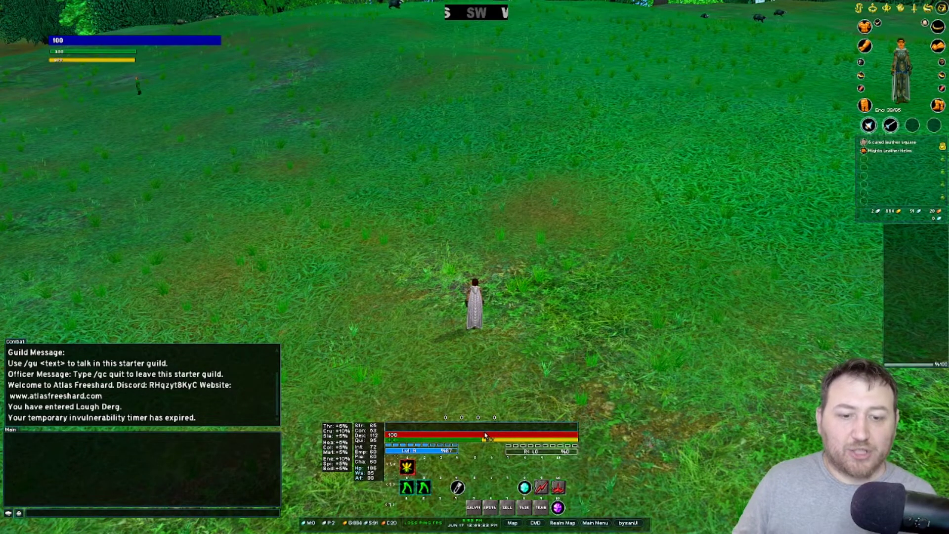
pyautogui.moveTo(496, 432)
pyautogui.mouseDown()
pyautogui.moveTo(542, 407)
pyautogui.moveTo(628, 300)
pyautogui.moveTo(396, 319)
pyautogui.moveTo(514, 432)
pyautogui.moveTo(484, 433)
pyautogui.mouseUp()
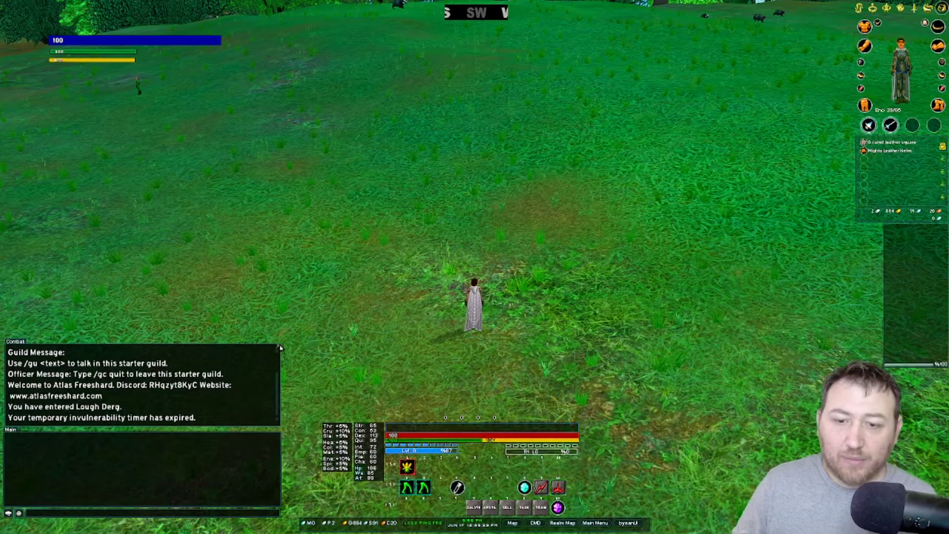
pyautogui.moveTo(282, 303); pyautogui.dragTo(280, 272)
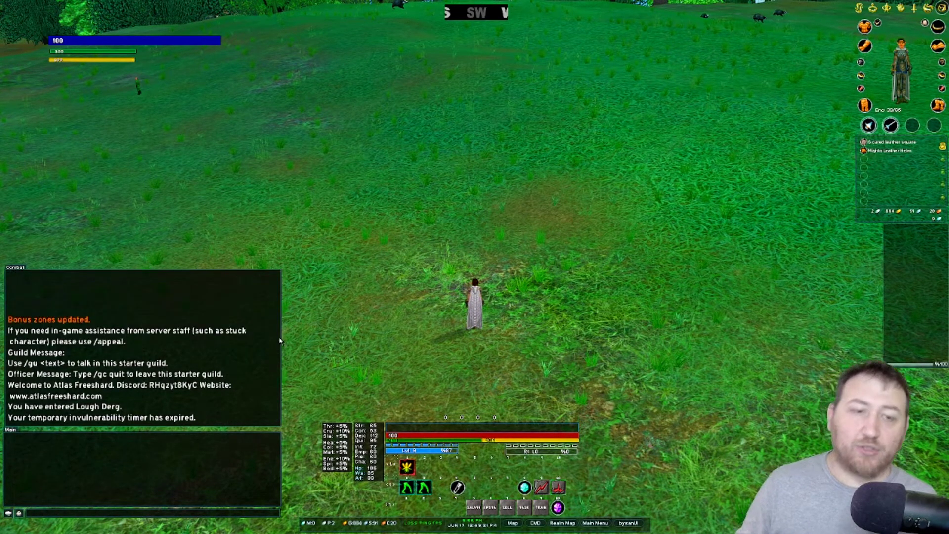
# Try larger font sizes in the Combat chat window, up to size 21
pyautogui.rightClick(172, 322)
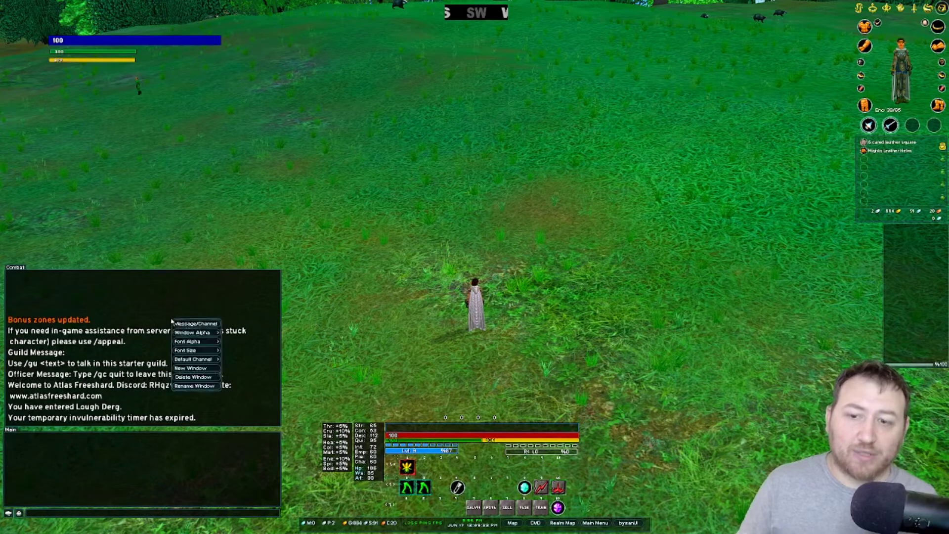
pyautogui.click(232, 334)
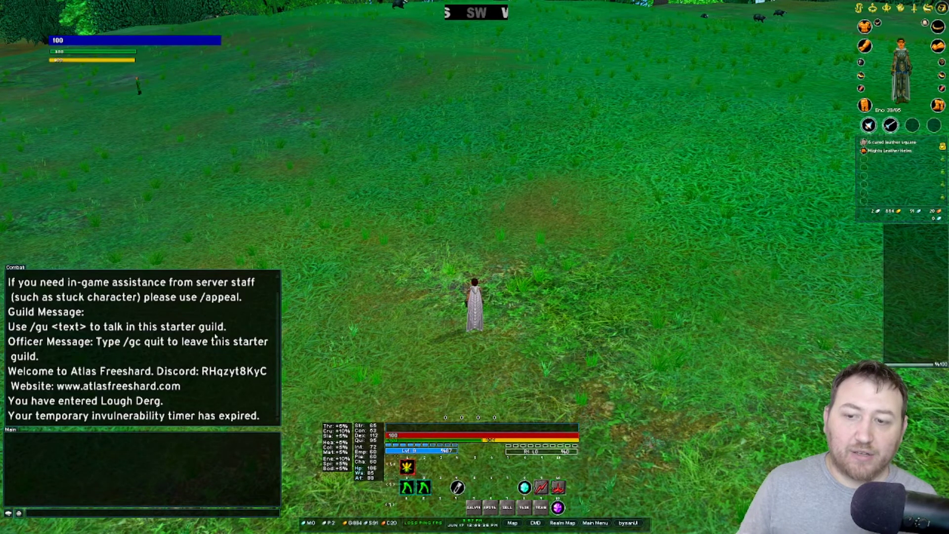
pyautogui.rightClick(161, 341)
pyautogui.click(218, 373)
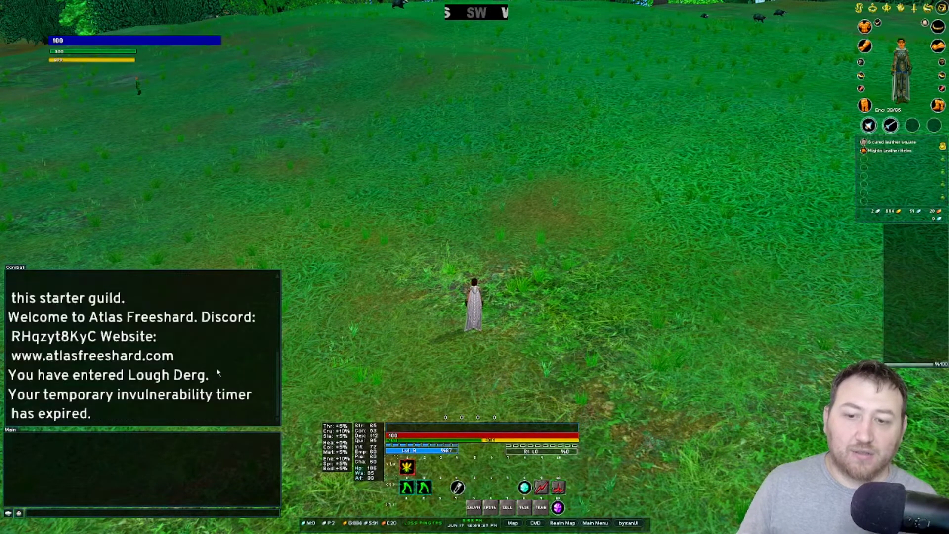
# Set the Combat chat window's font size to 13
pyautogui.rightClick(134, 349)
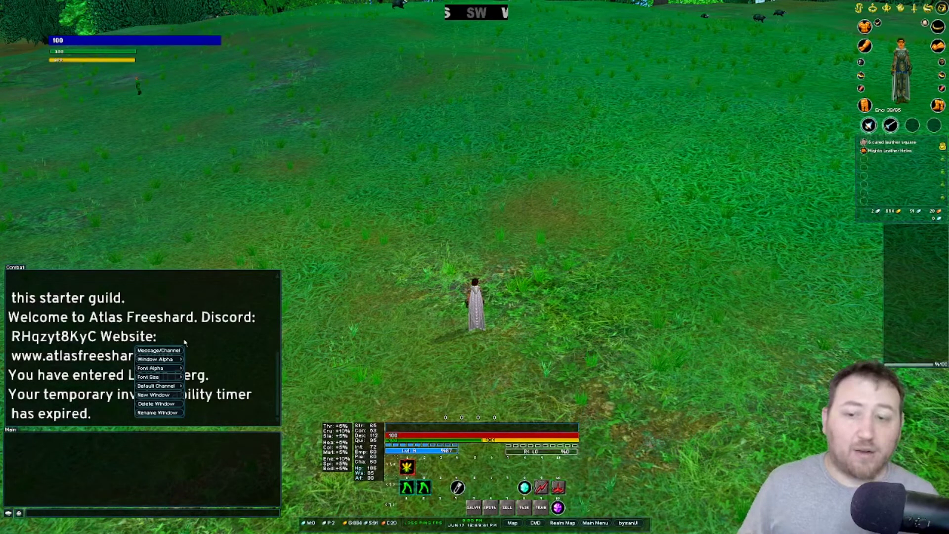
pyautogui.moveTo(155, 378)
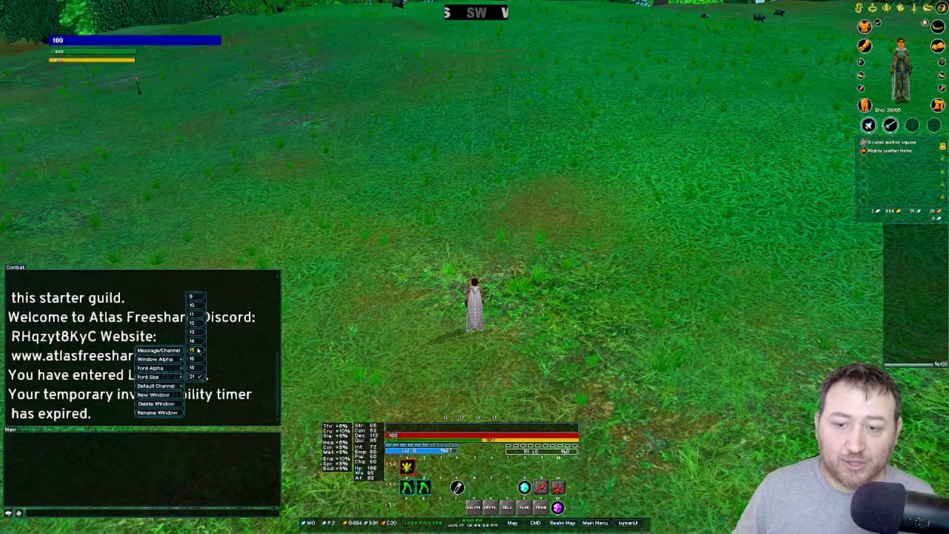
pyautogui.click(194, 332)
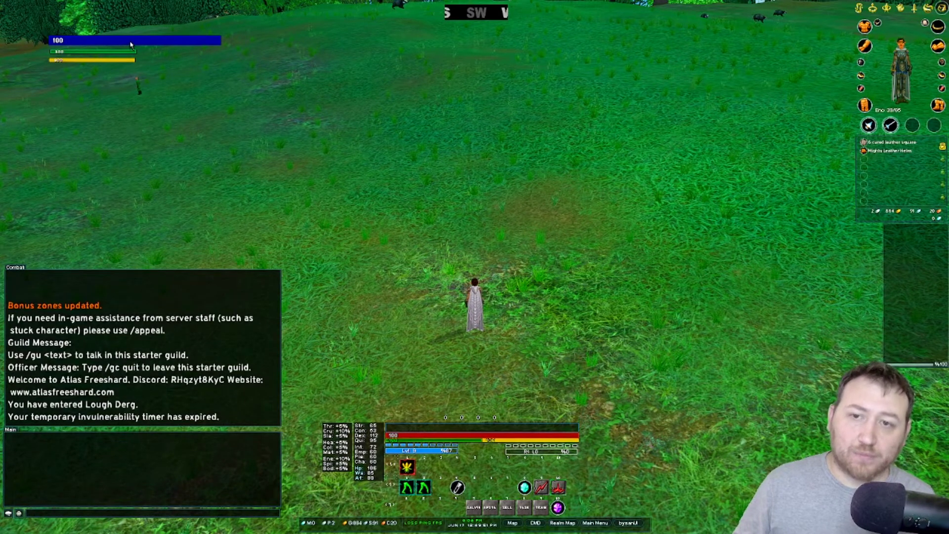
# Target the wild lucradan and stack the floating health, endurance and power bars beneath the target bar
pyautogui.click(138, 87)
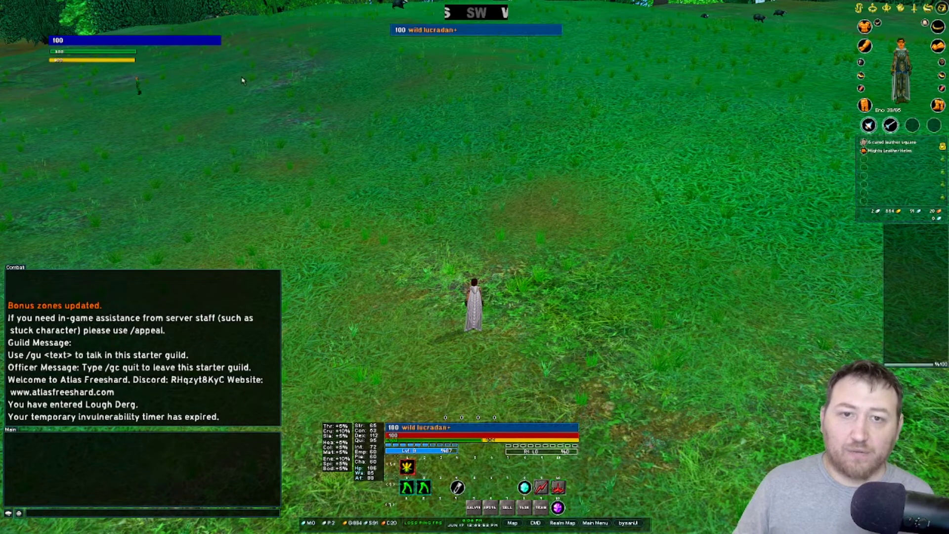
pyautogui.moveTo(147, 45); pyautogui.dragTo(497, 56)
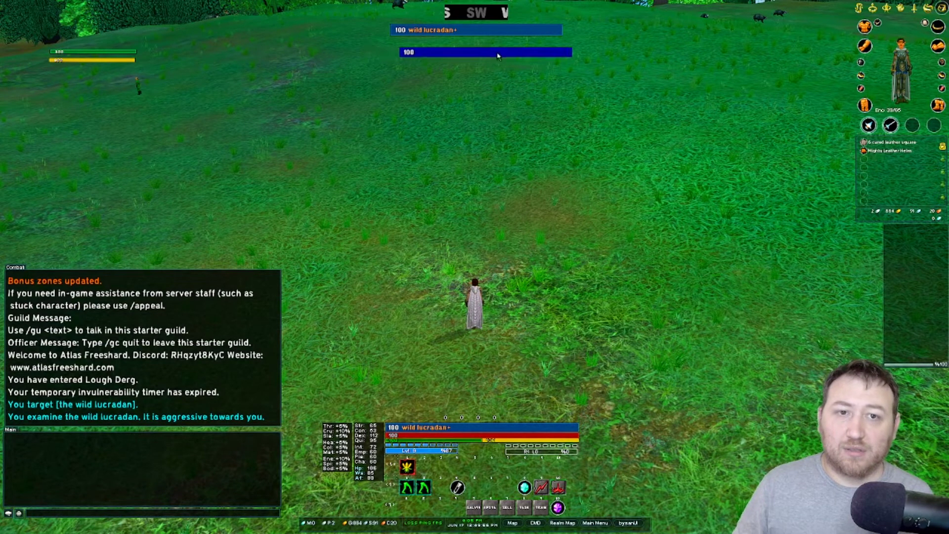
pyautogui.moveTo(127, 53); pyautogui.dragTo(468, 74)
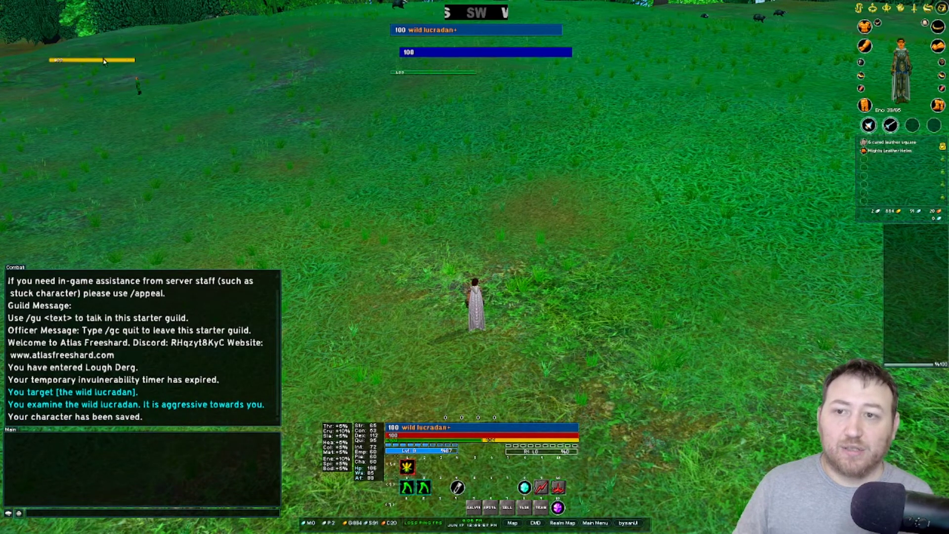
pyautogui.moveTo(103, 59); pyautogui.dragTo(445, 82)
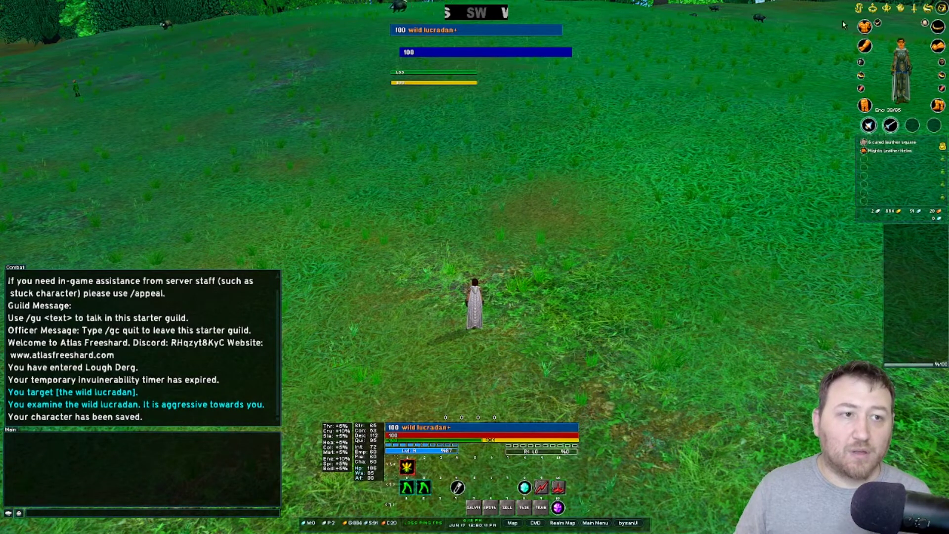
# Open the in-game bysanUI menu, move it higher, and toggle off the HP, END and POWER floating bars
pyautogui.press('b')
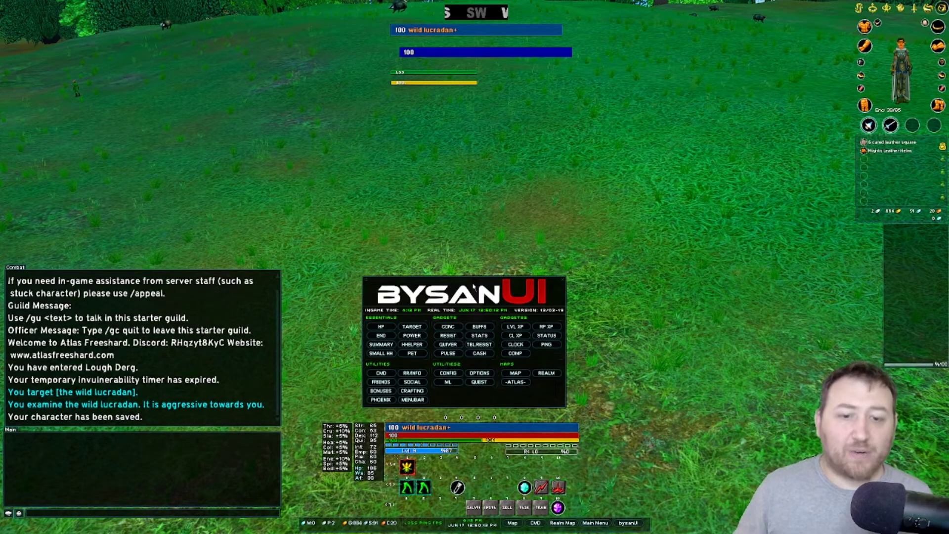
pyautogui.moveTo(434, 330); pyautogui.dragTo(461, 216)
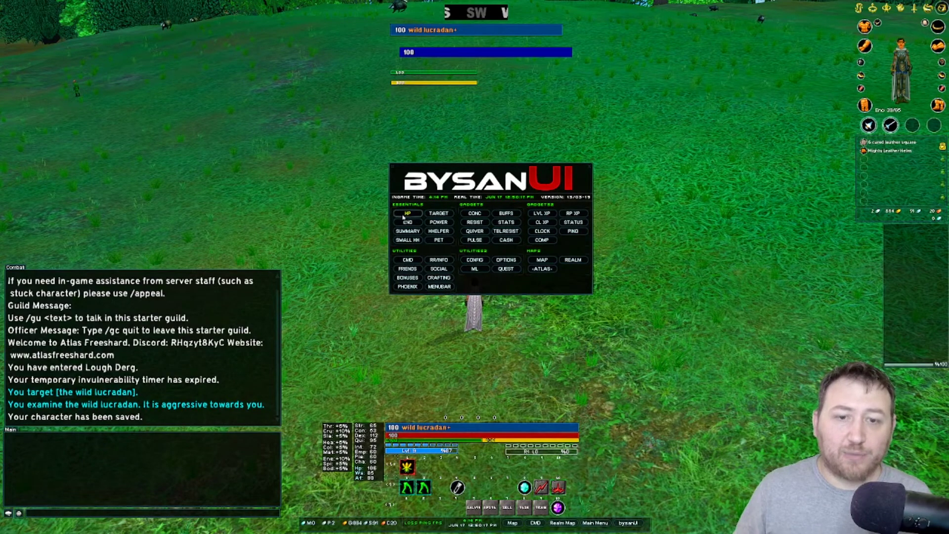
pyautogui.click(404, 214)
pyautogui.click(404, 225)
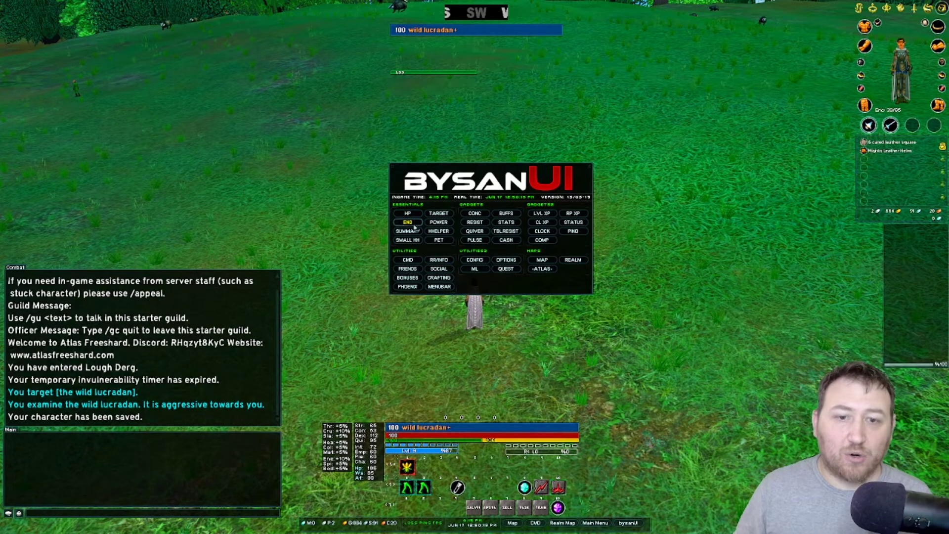
pyautogui.click(431, 224)
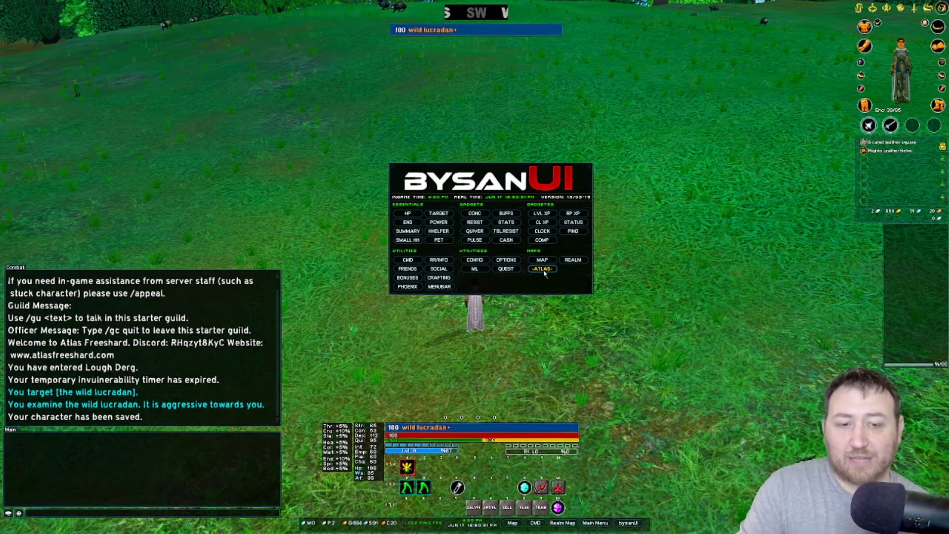
# Open the PHOENIX information window, move it clear of the target bar, and view its feathers and commands page and the HIB item list
pyautogui.click(408, 287)
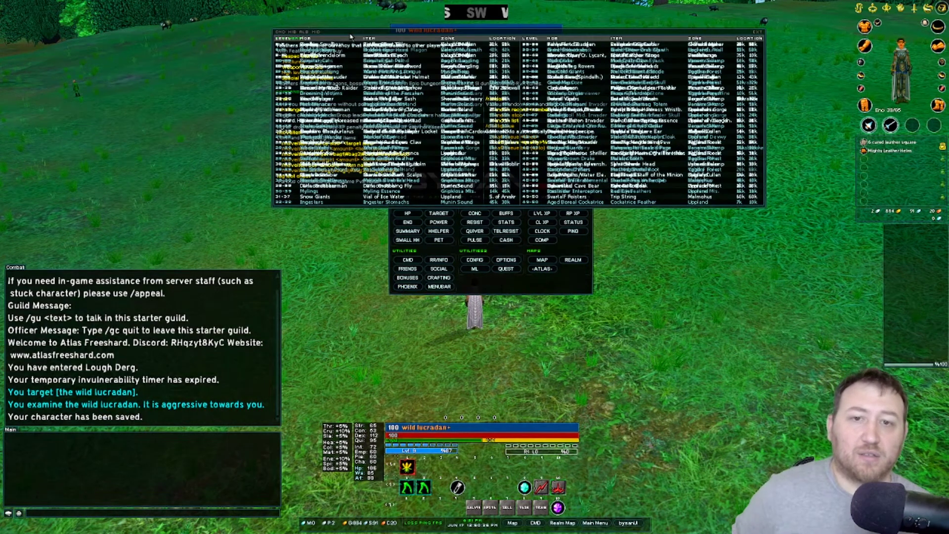
pyautogui.moveTo(350, 36); pyautogui.dragTo(176, 60)
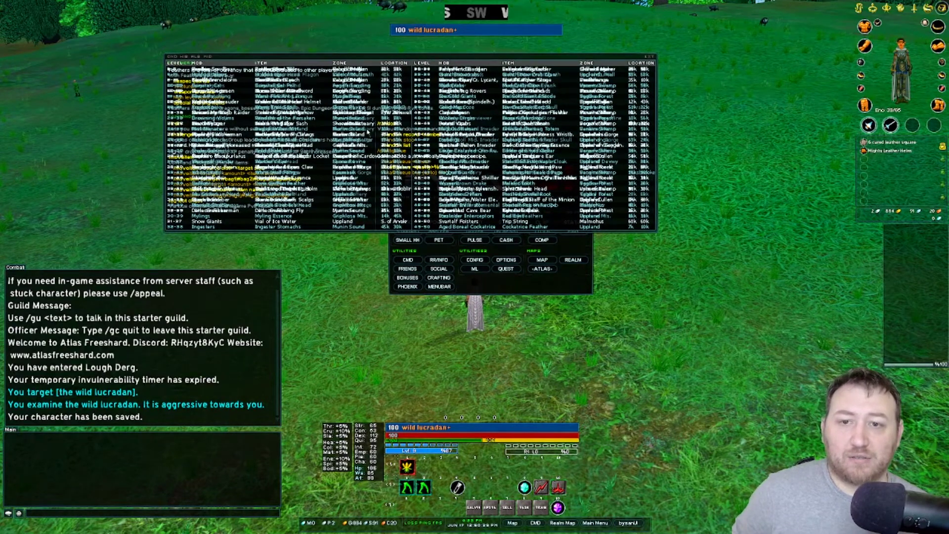
pyautogui.click(173, 57)
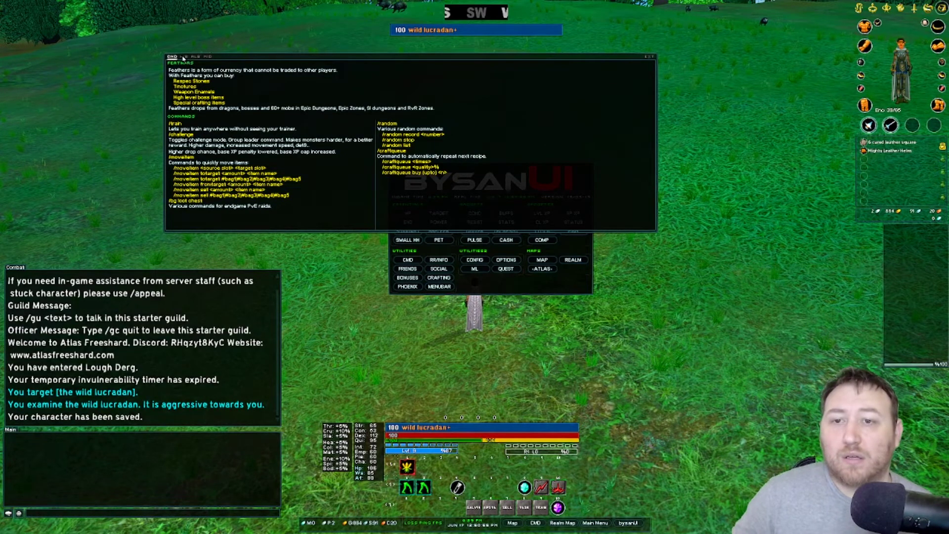
pyautogui.click(184, 57)
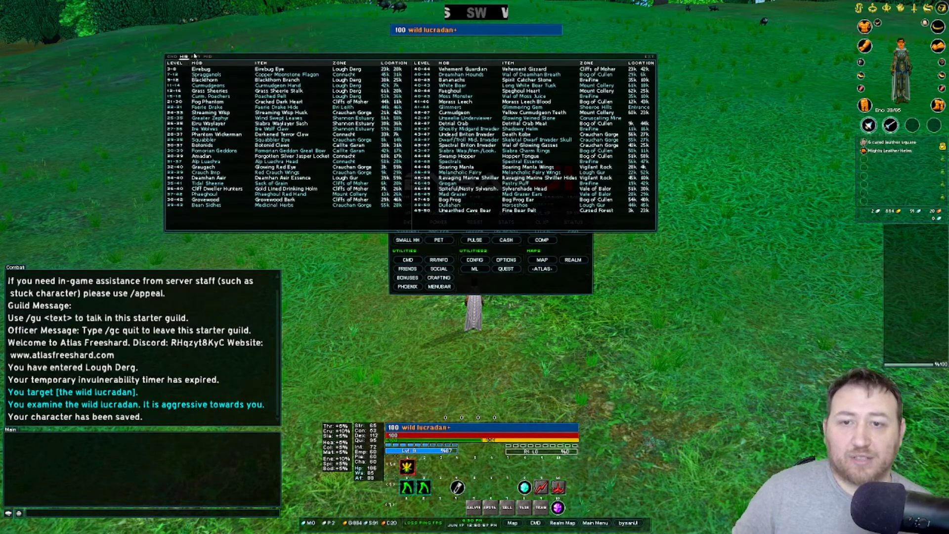
# View the ALB and MID item lists in the PHOENIX window and close both that window and the bysanUI menu
pyautogui.click(196, 57)
pyautogui.click(208, 57)
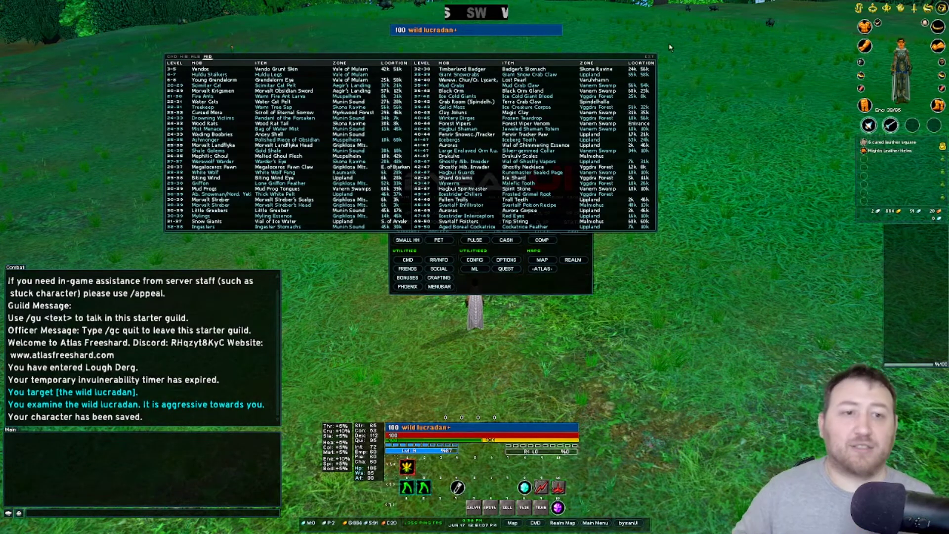
pyautogui.click(648, 56)
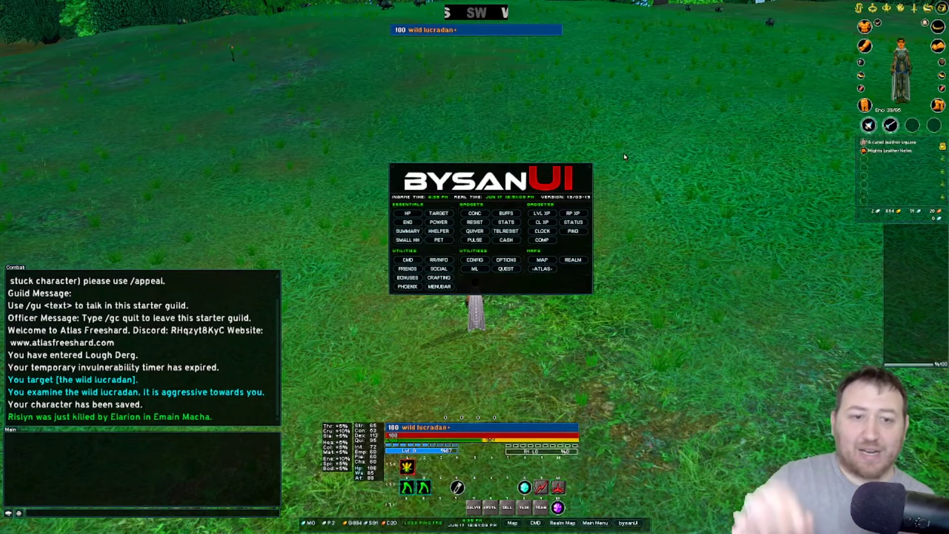
pyautogui.click(589, 168)
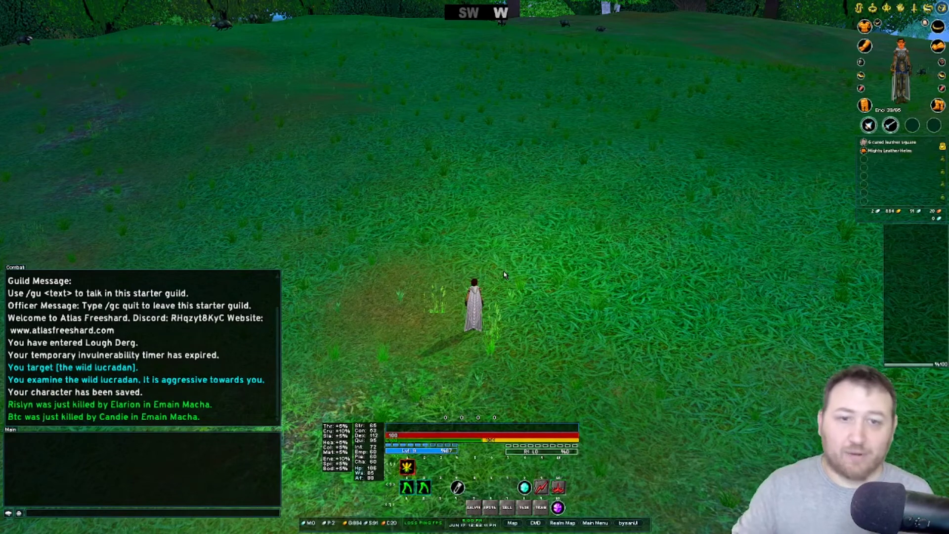
# Leave the game world for the character selection screen with the /quit command
pyautogui.scroll(-3, 655, 175)
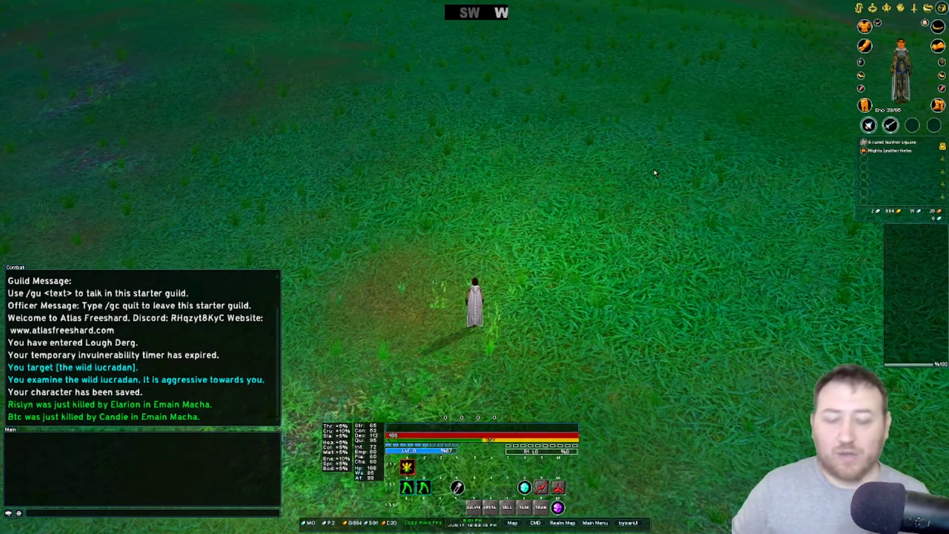
pyautogui.write('/quit')
pyautogui.press('Return')
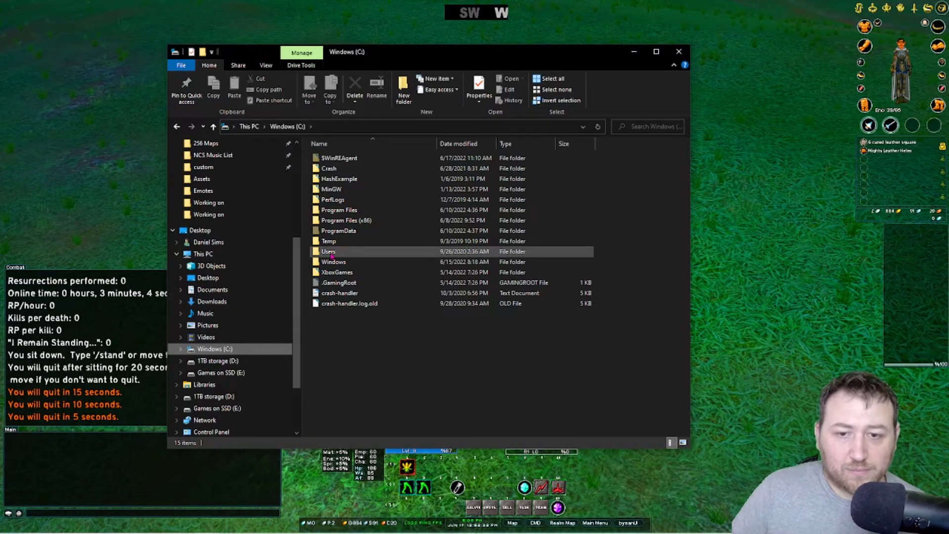
# In File Explorer, open the AppData folder in the account's profile folder under C: Users, keeping hidden items shown
pyautogui.doubleClick(328, 252)
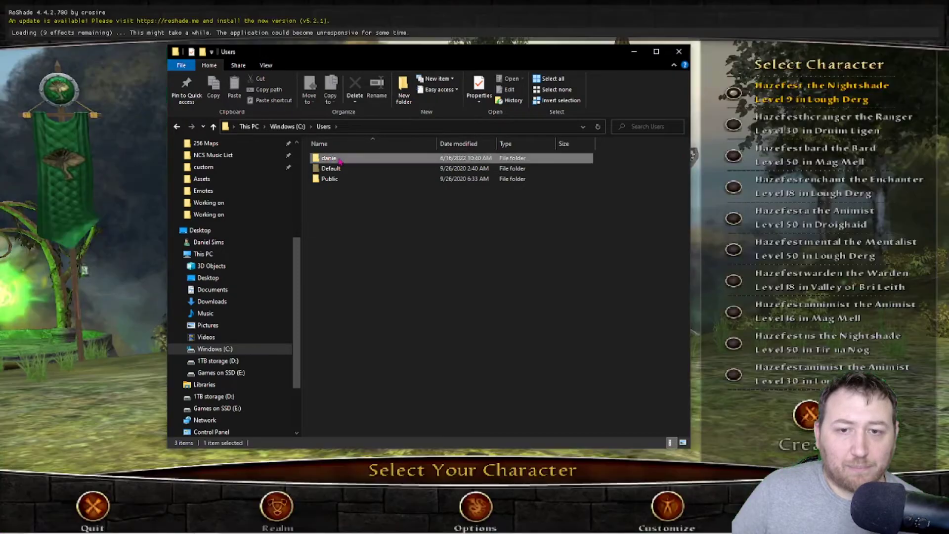
pyautogui.doubleClick(339, 159)
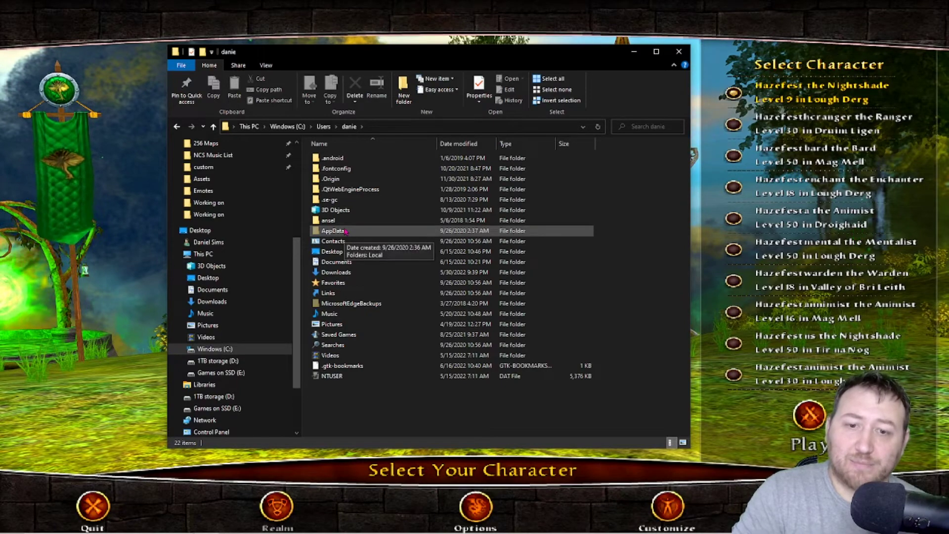
pyautogui.click(266, 64)
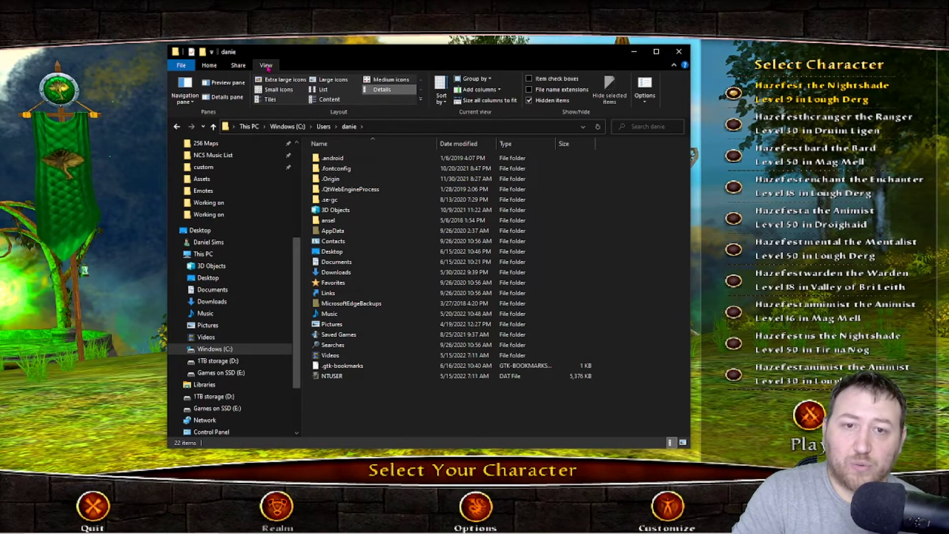
pyautogui.click(528, 101)
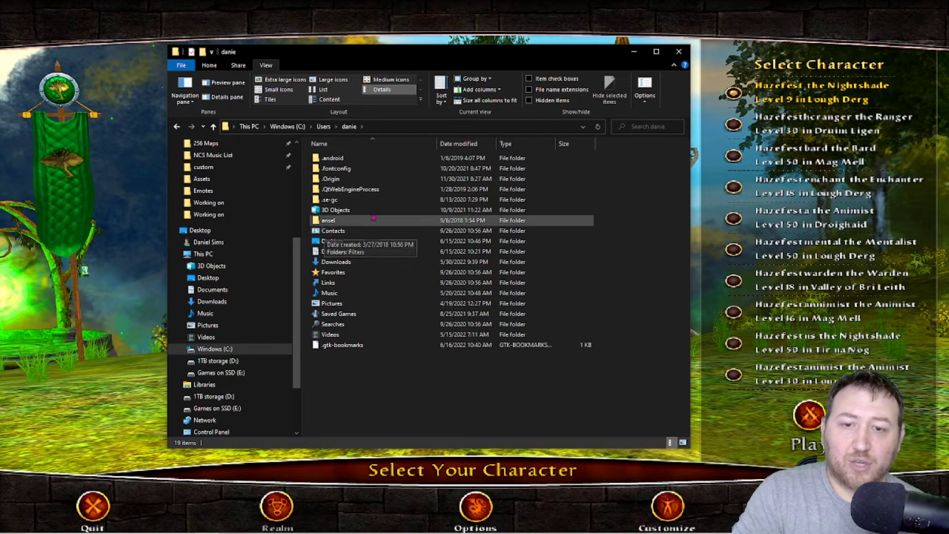
pyautogui.click(529, 100)
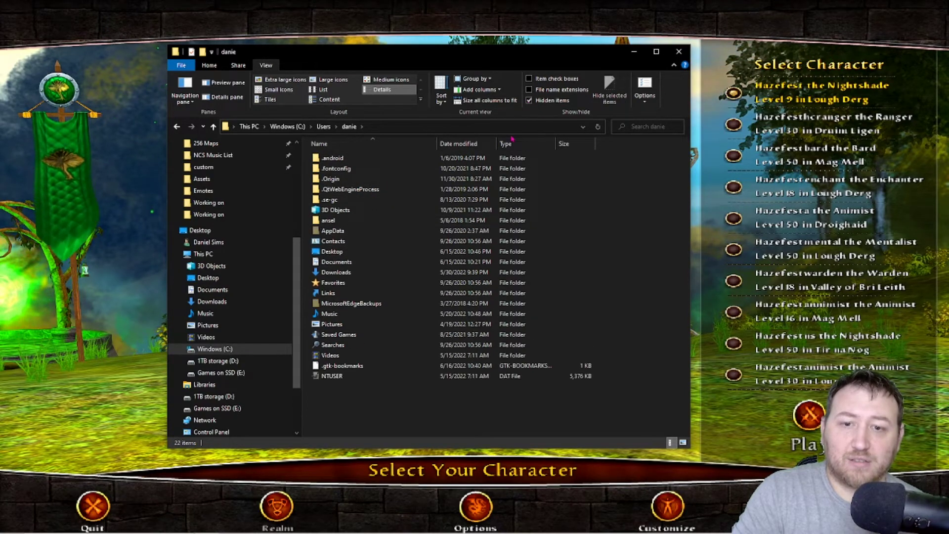
pyautogui.click(334, 236)
pyautogui.doubleClick(334, 236)
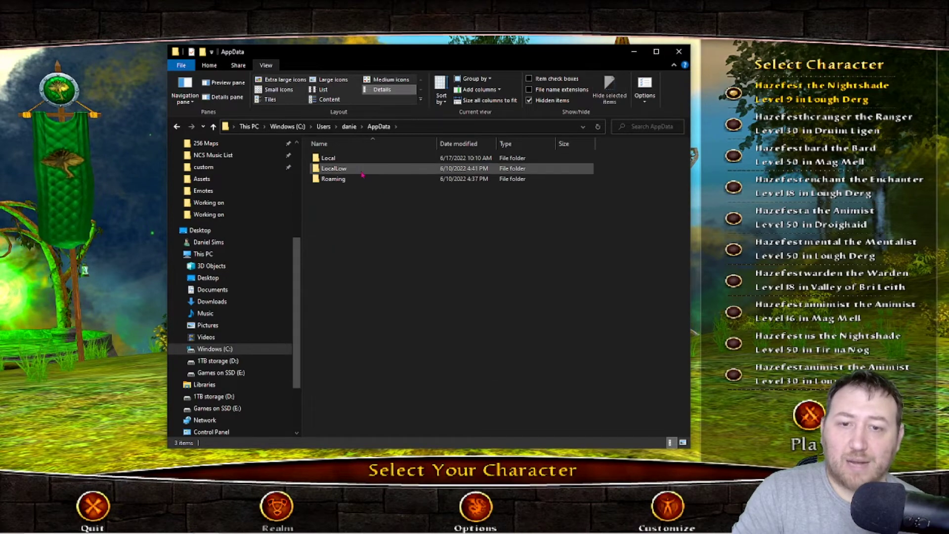
# Open the Atlas folder located under Roaming, Electronic Arts, Dark Age of Camelot
pyautogui.doubleClick(332, 181)
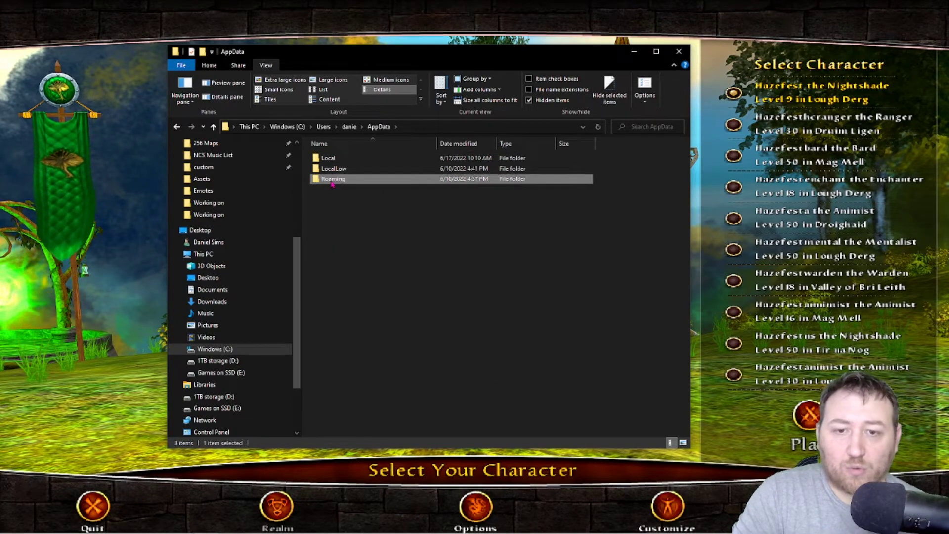
pyautogui.scroll(-4, 368, 203)
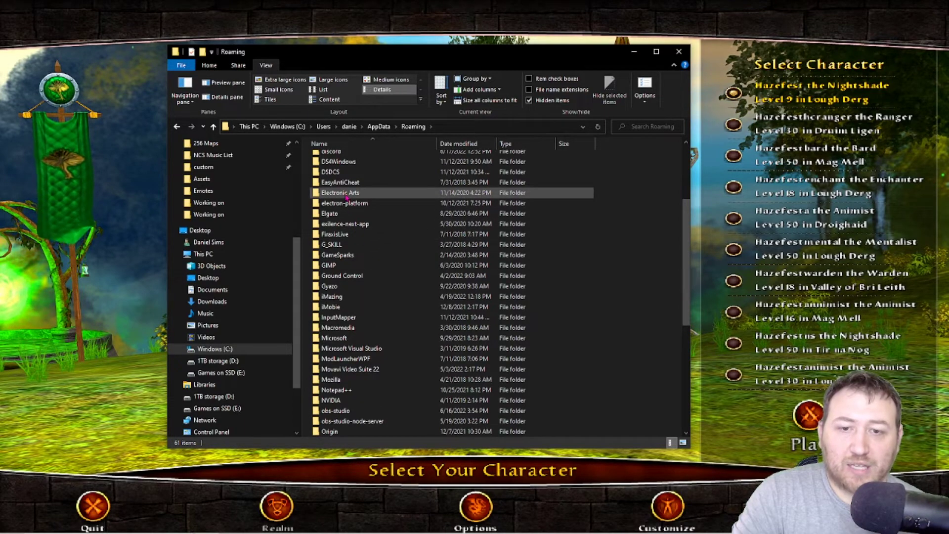
pyautogui.doubleClick(355, 196)
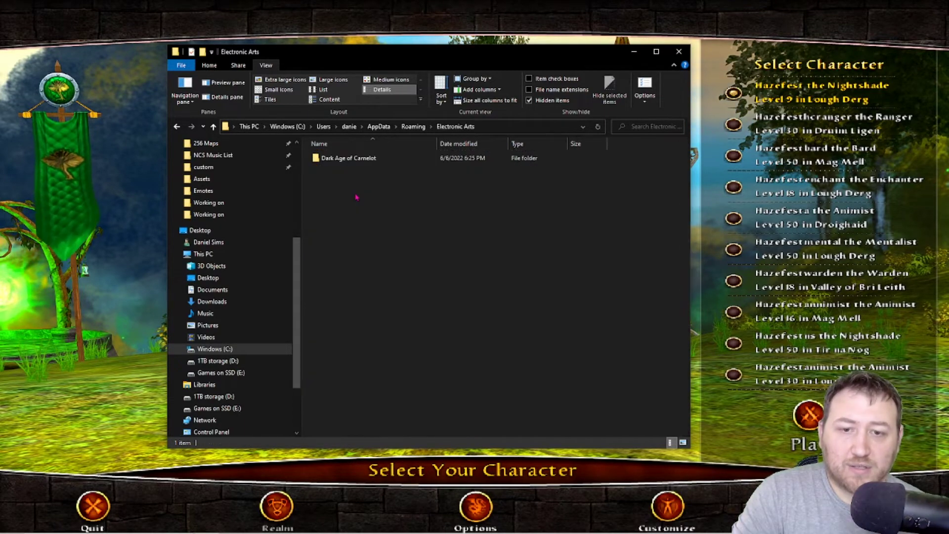
pyautogui.doubleClick(379, 159)
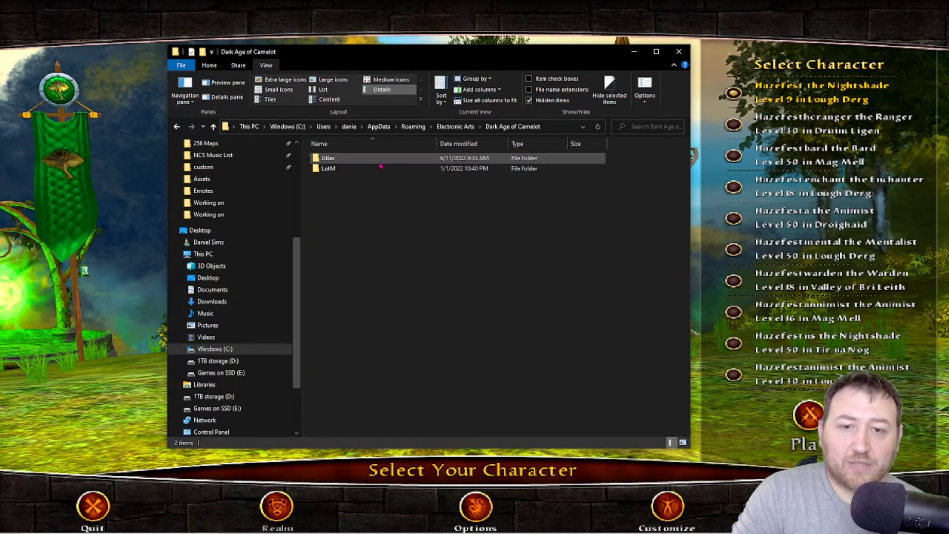
pyautogui.doubleClick(341, 159)
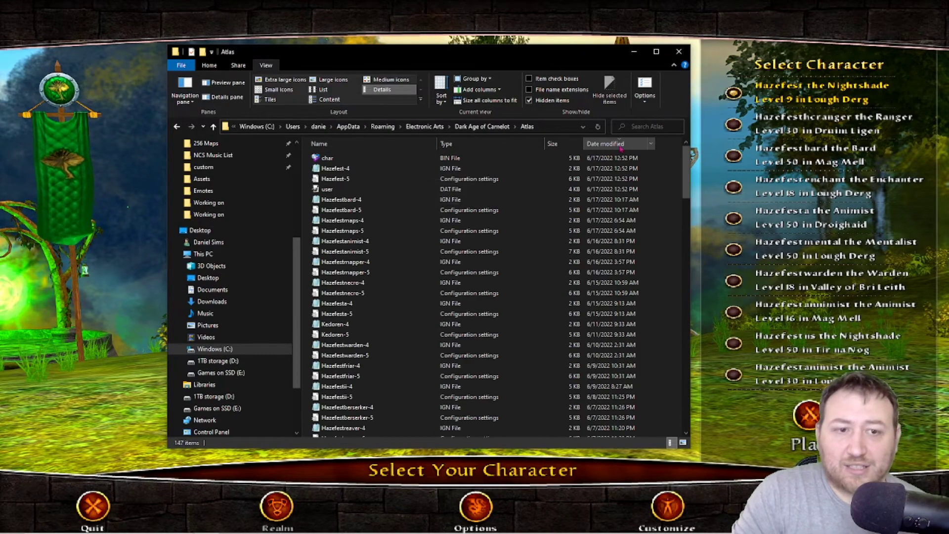
# Set the Atlas folder's file view to Details
pyautogui.rightClick(674, 182)
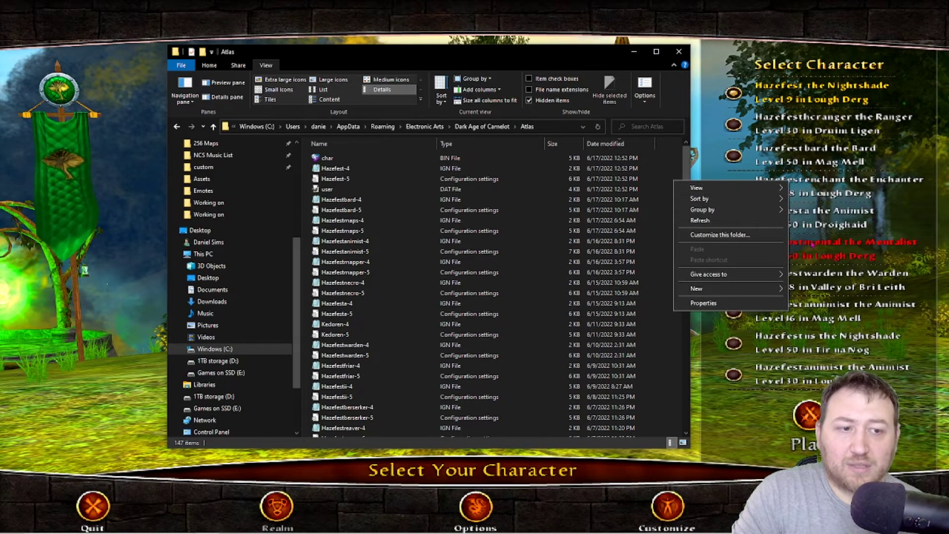
pyautogui.moveTo(724, 192)
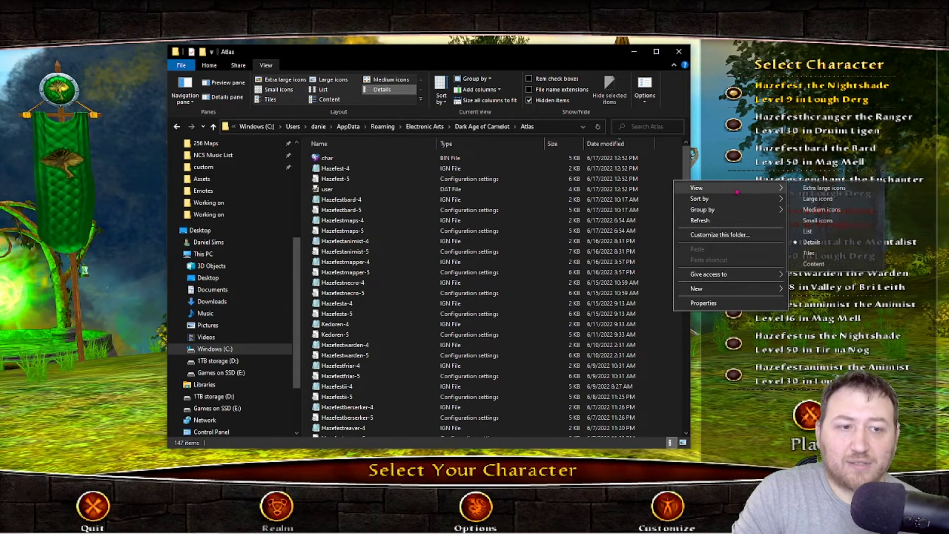
pyautogui.click(817, 243)
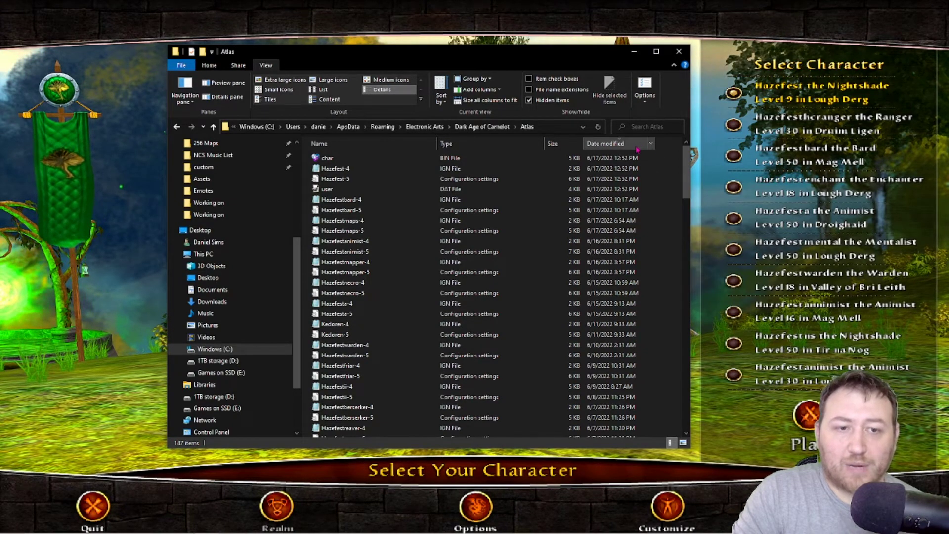
# Open the Hazefest-5 configuration settings file in the text editor
pyautogui.click(432, 181)
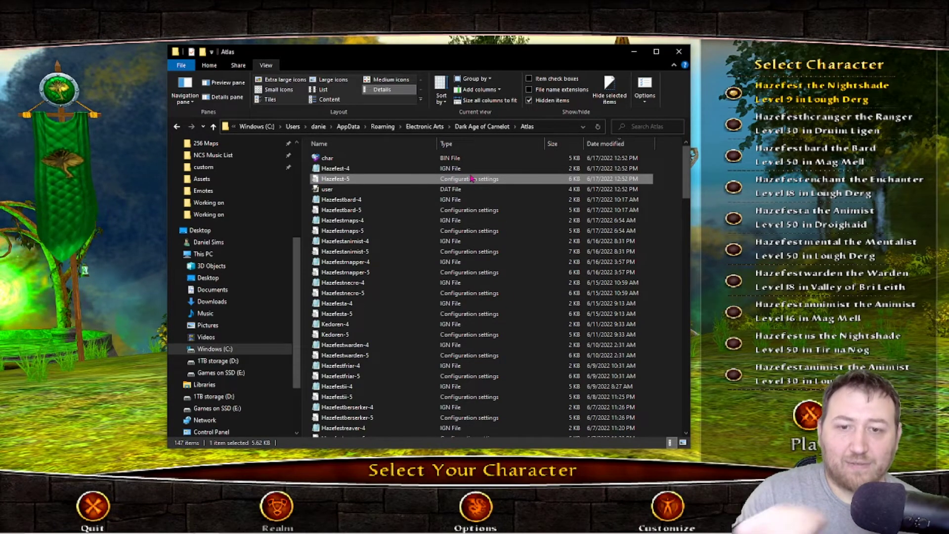
pyautogui.rightClick(404, 184)
pyautogui.click(428, 216)
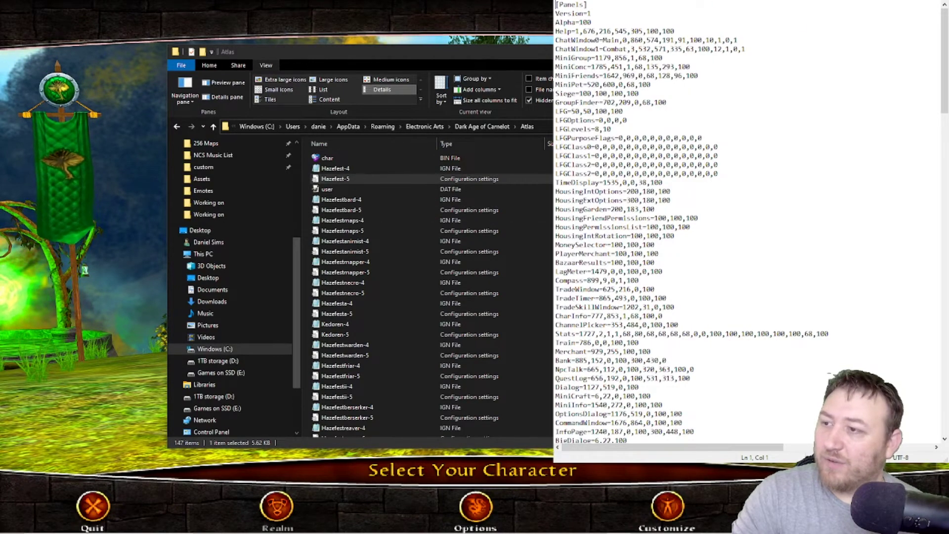
# Select the whole [Panels] section of the configuration file, from its heading through the Emoticon=100 line, and close the file
pyautogui.scroll(1, 645, 87)
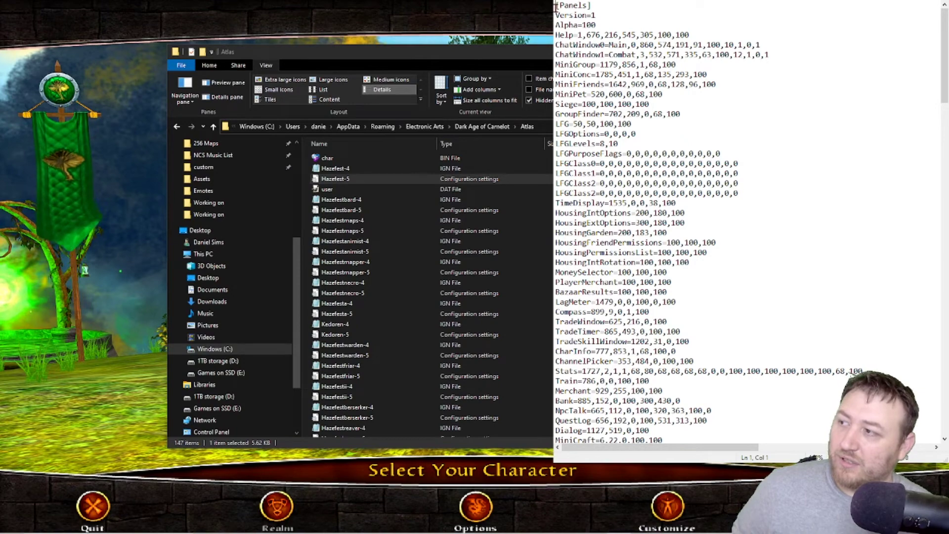
pyautogui.moveTo(556, 6); pyautogui.dragTo(690, 222)
pyautogui.click(689, 222)
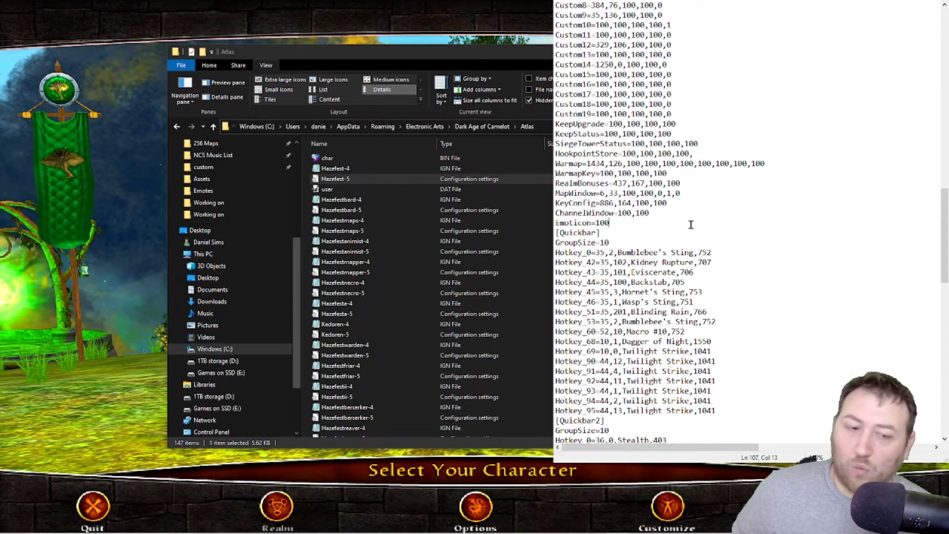
pyautogui.hotkey('ctrl', 'z')
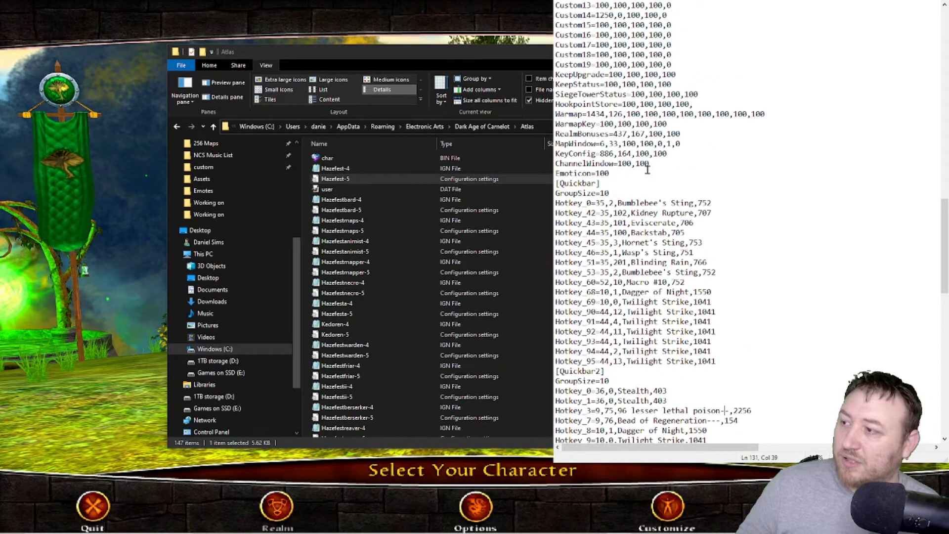
pyautogui.moveTo(610, 173); pyautogui.dragTo(555, 1)
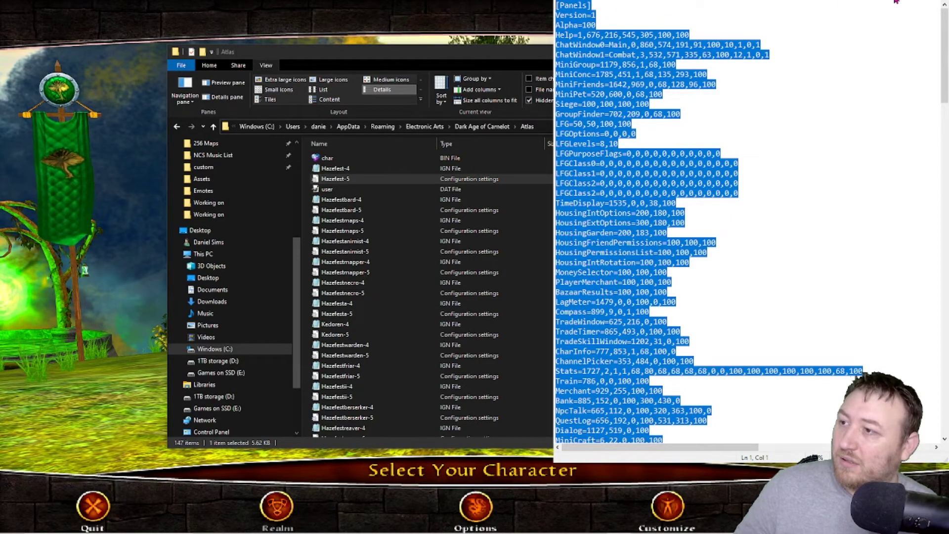
pyautogui.hotkey('alt', 'F4')
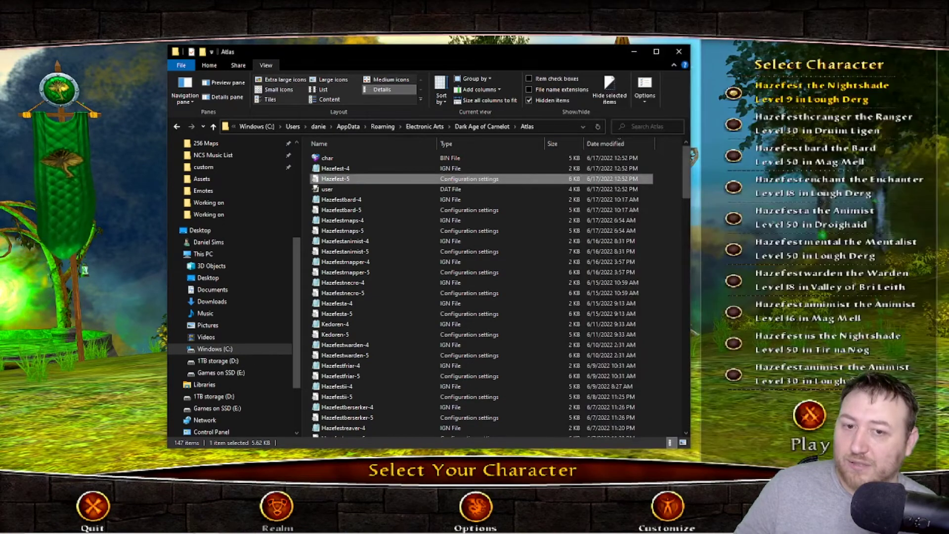
# Open the Hazefestbard-5 configuration file for editing, examine its [Panels] section down to [Quickbar], and close it
pyautogui.rightClick(360, 208)
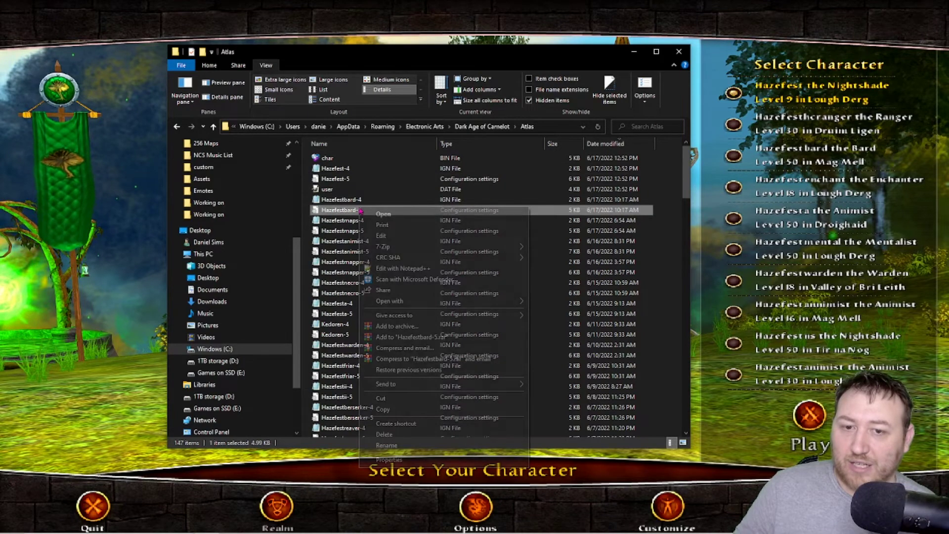
pyautogui.click(381, 236)
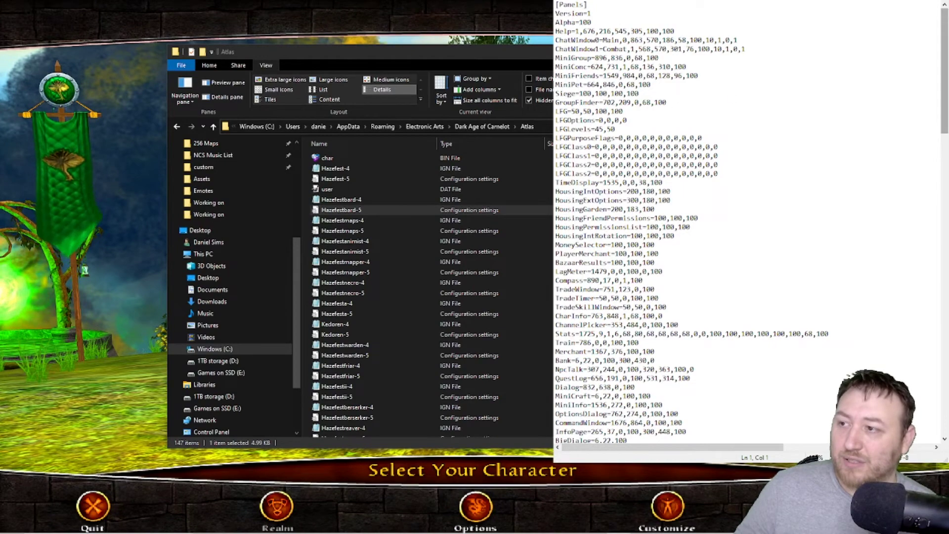
pyautogui.scroll(-15, 668, 122)
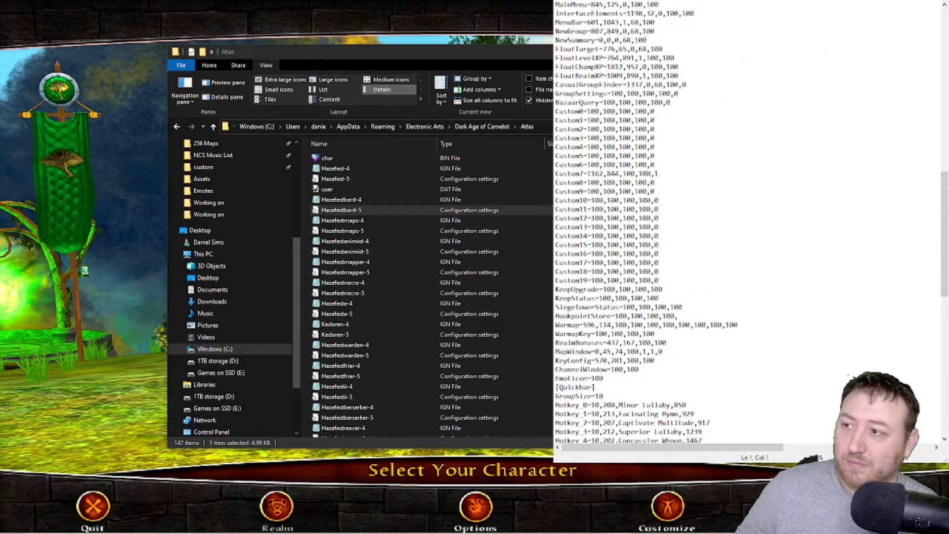
pyautogui.hotkey('alt', 'F4')
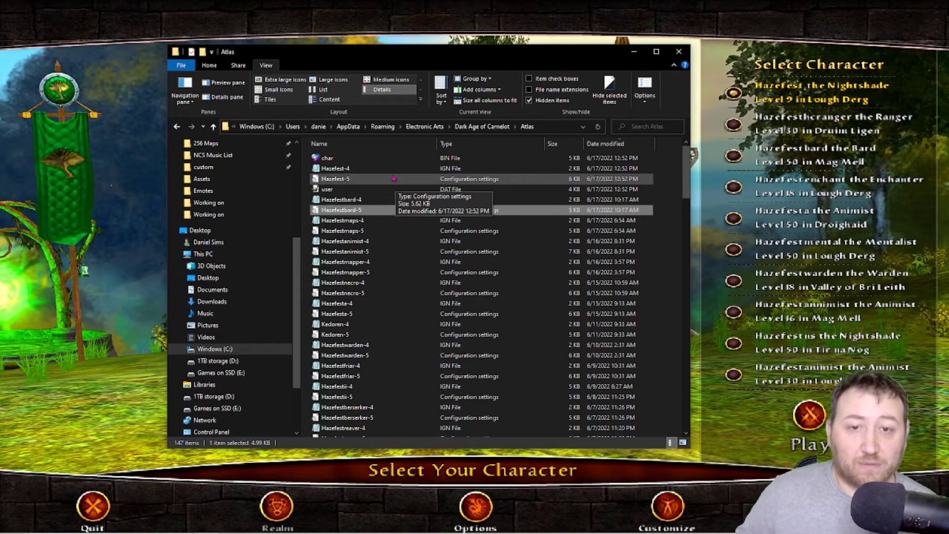
# Open the Atlas game folder on the Games on SSD (E:) drive and look through its default configuration files
pyautogui.hotkey('alt', 'Tab')
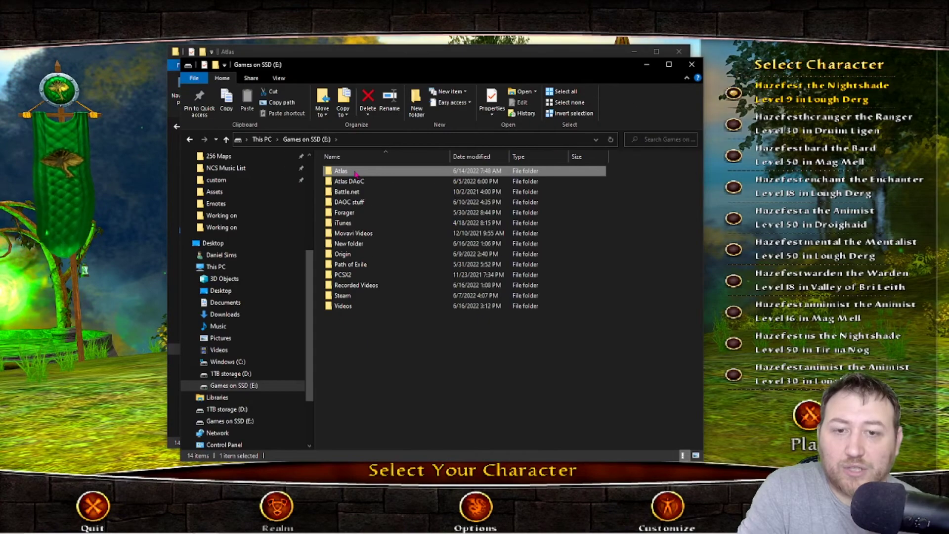
pyautogui.doubleClick(355, 172)
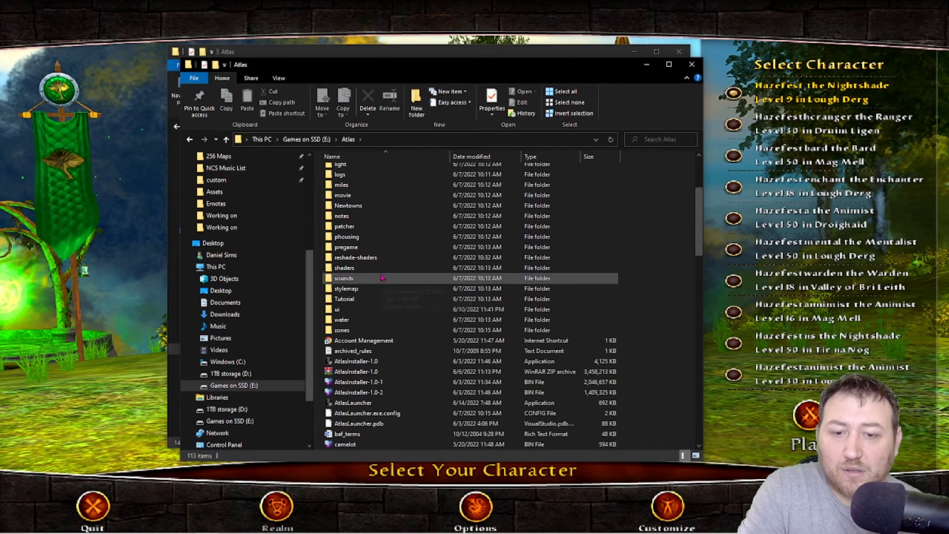
pyautogui.scroll(-5, 381, 278)
pyautogui.scroll(-6, 382, 278)
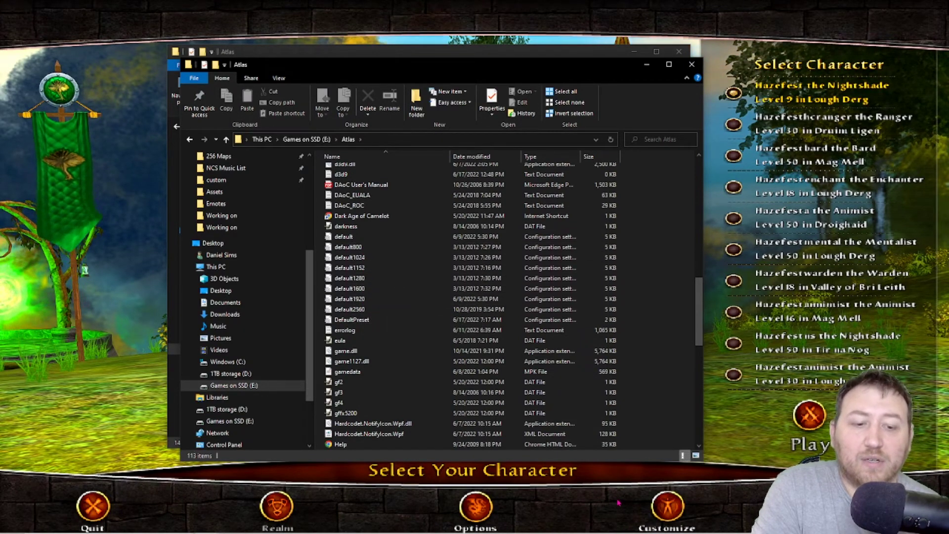
pyautogui.moveTo(563, 58); pyautogui.dragTo(511, 61)
# Switch back to the game and check the resolution and windowed mode settings in its Options Menu
pyautogui.click(592, 26)
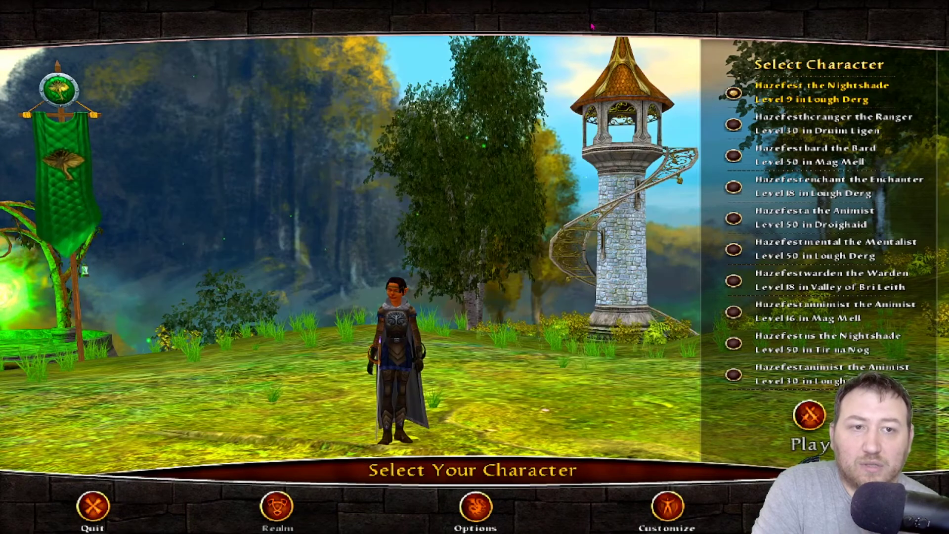
pyautogui.click(478, 509)
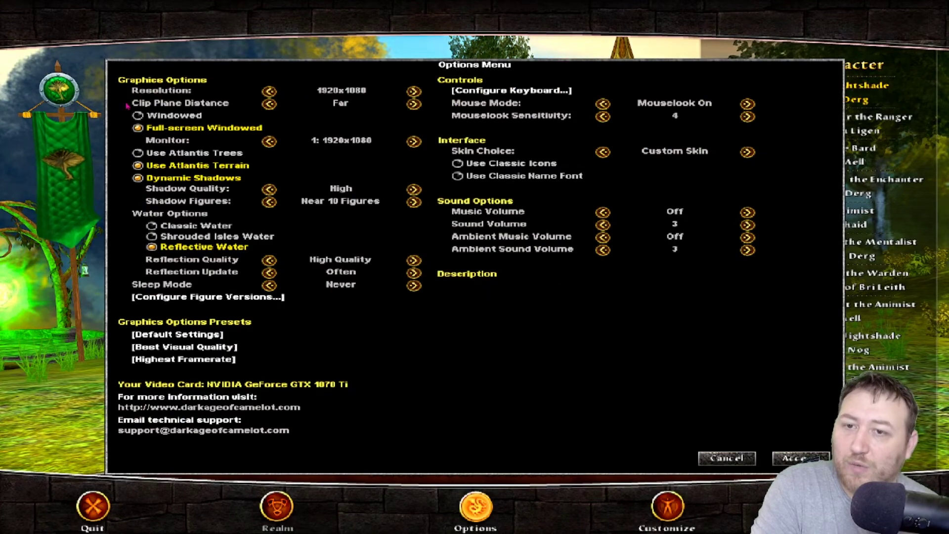
pyautogui.moveTo(176, 116)
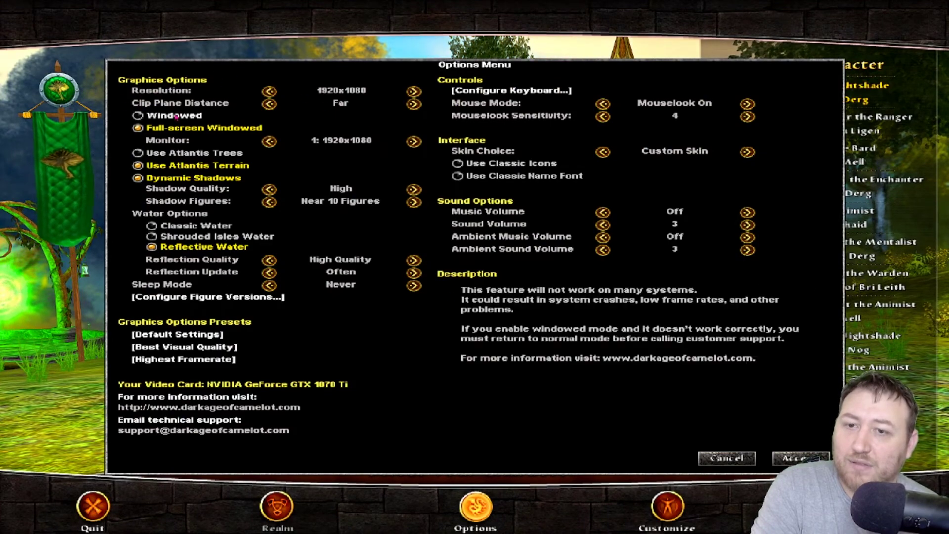
pyautogui.moveTo(320, 99)
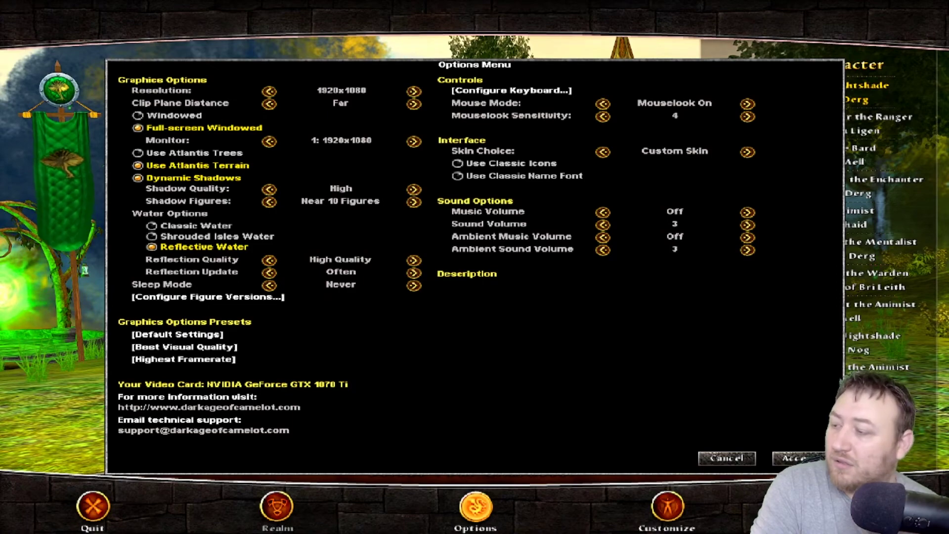
# Switch to the Atlas game folder, open the default1920 configuration file for editing, and select its [Panels] section through the Emoticon=100 line
pyautogui.hotkey('alt', 'Tab')
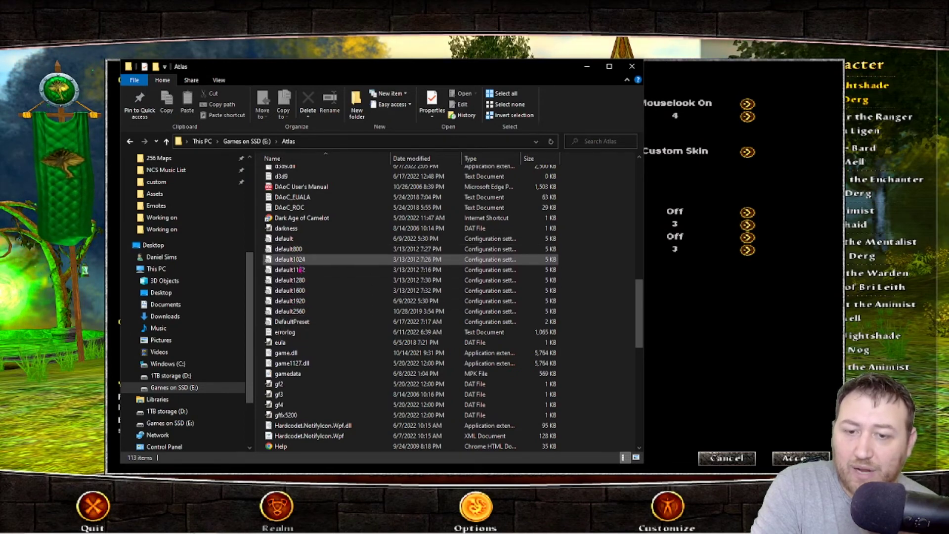
pyautogui.rightClick(295, 303)
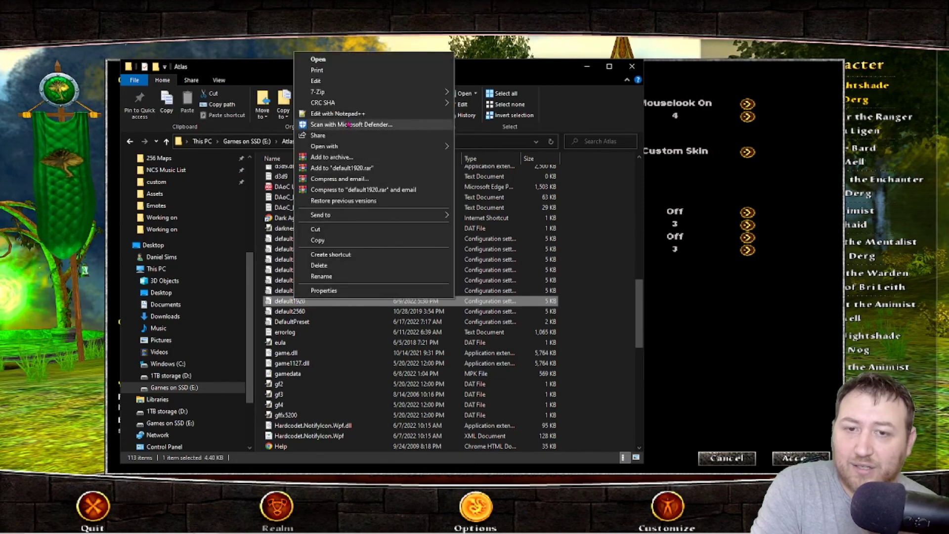
pyautogui.click(341, 83)
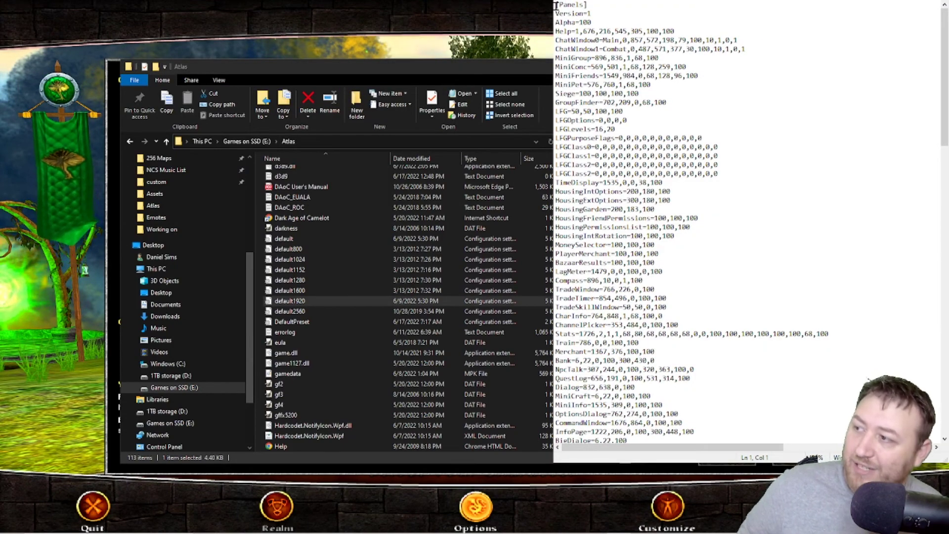
pyautogui.moveTo(556, 5); pyautogui.dragTo(781, 330)
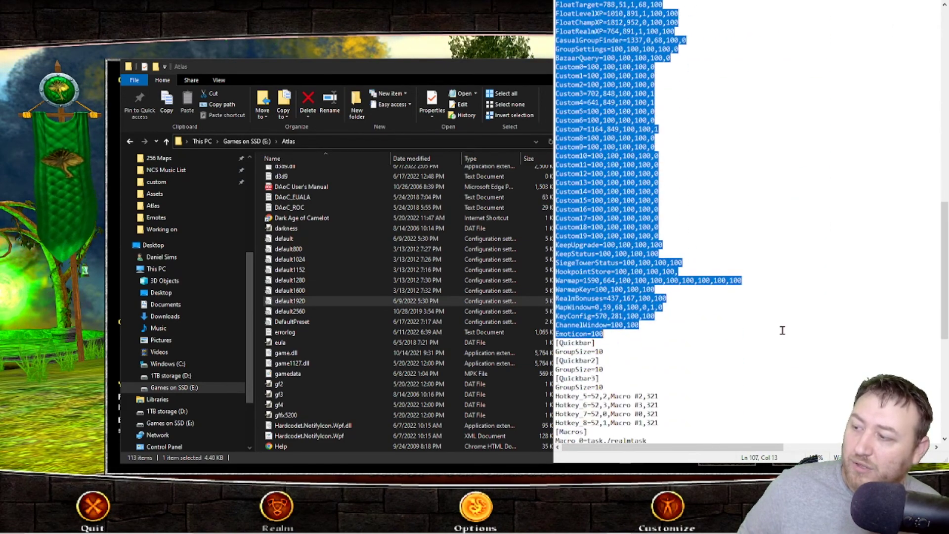
# Examine the [Quickbar3] hotkeys and the [Macros] and [Chat] sections of the default1920 file, and return to the game to accept its options
pyautogui.scroll(-5, 863, 242)
pyautogui.scroll(-2, 890, 241)
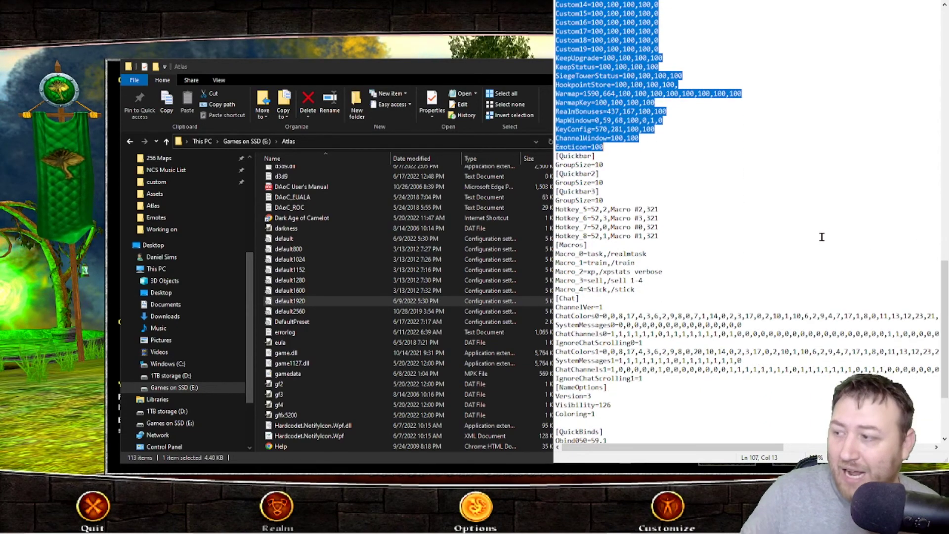
pyautogui.moveTo(657, 237); pyautogui.dragTo(556, 191)
pyautogui.click(597, 209)
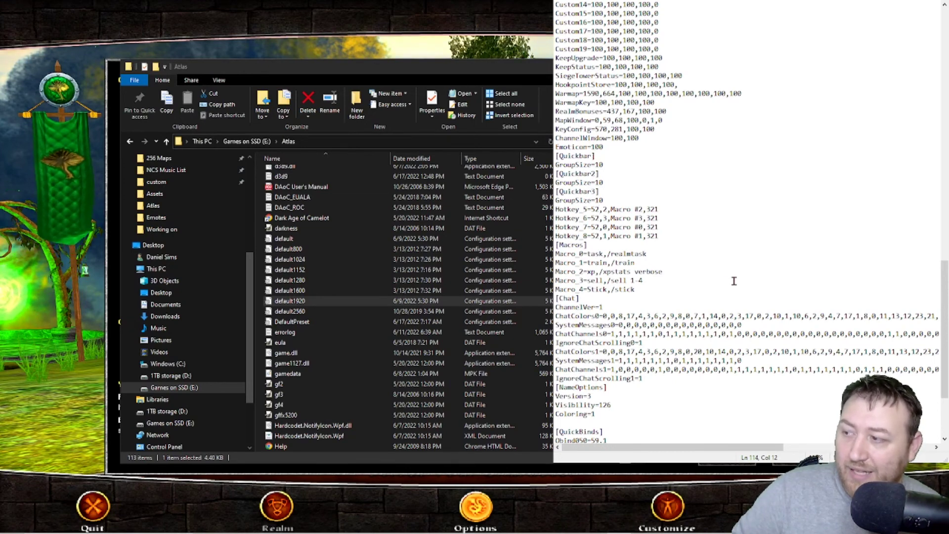
pyautogui.scroll(-3, 734, 281)
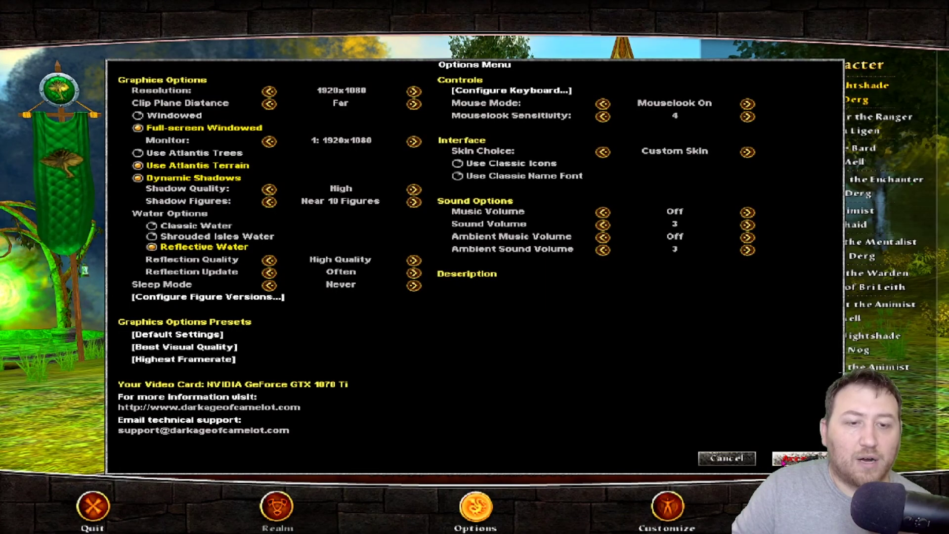
pyautogui.click(785, 459)
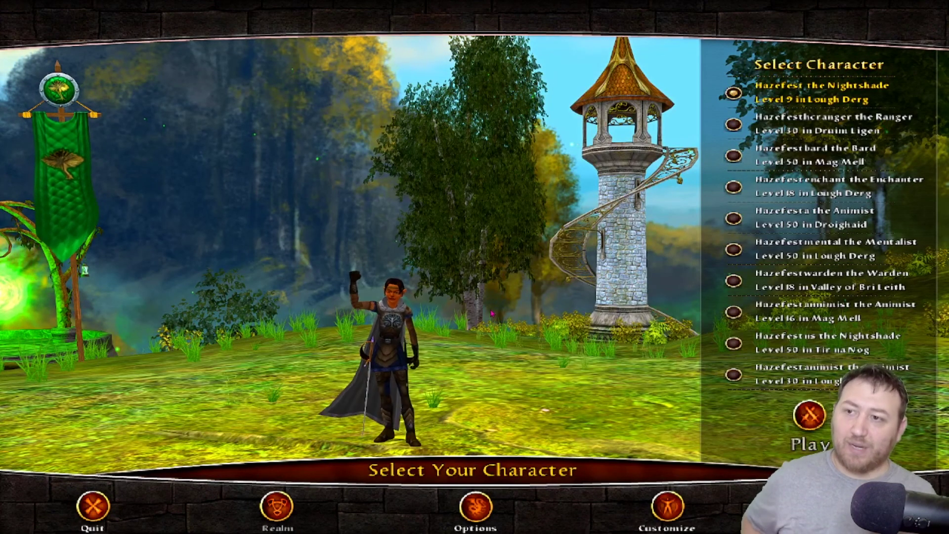